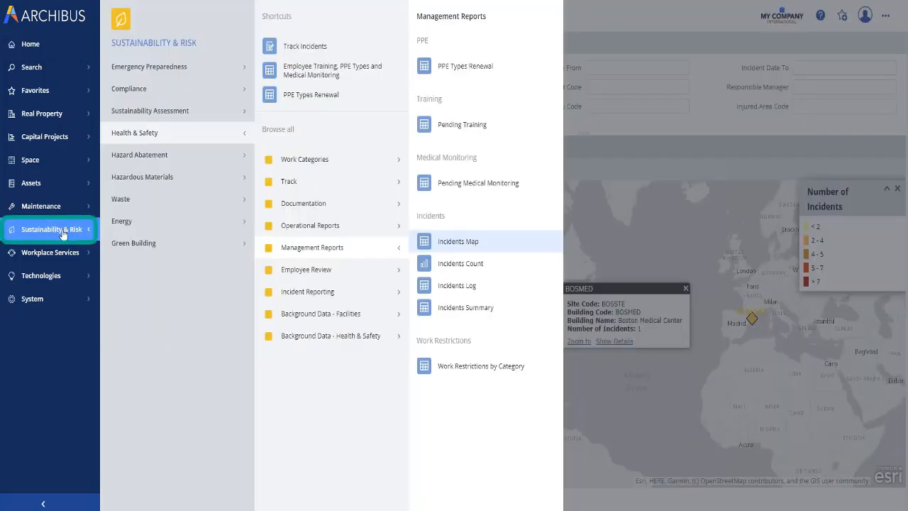
# Open COVID-19 incident 27 dated 5/29/2020 in Track Incidents and select its responsible manager.
pyautogui.click(305, 47)
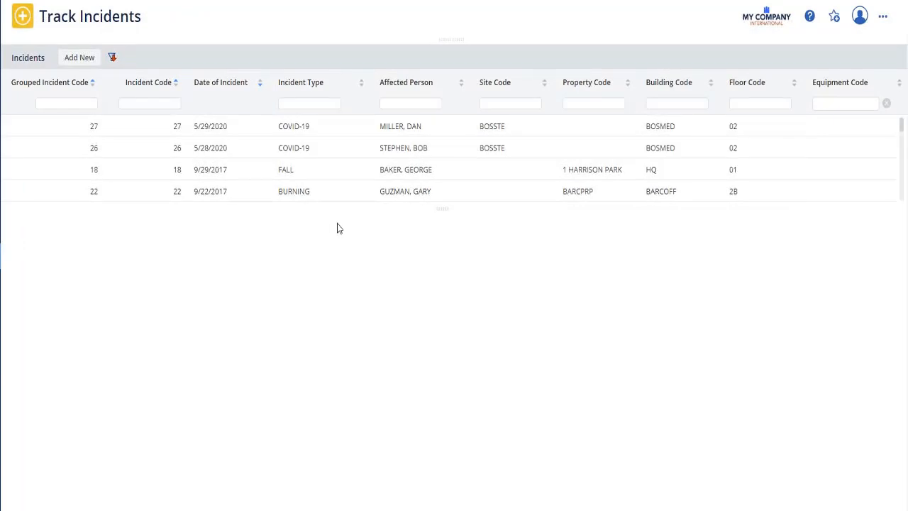
pyautogui.click(399, 132)
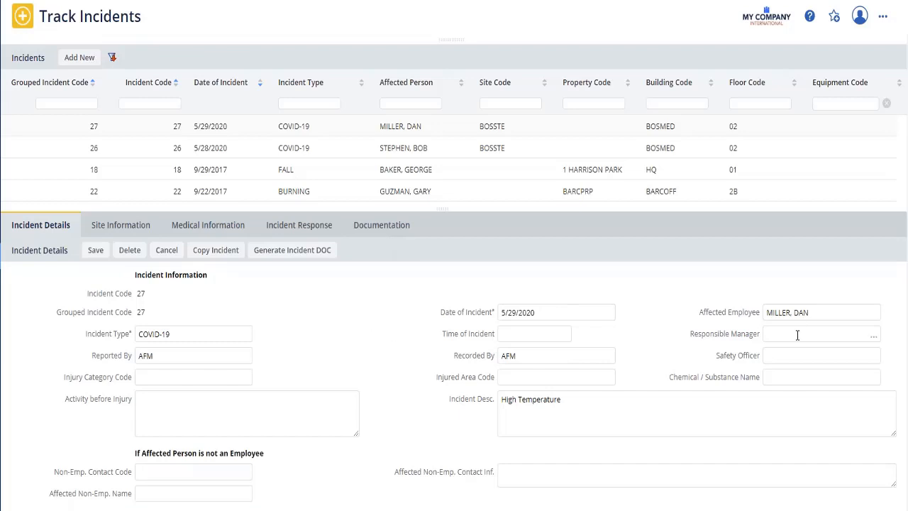
pyautogui.click(877, 342)
pyautogui.click(246, 229)
# Set the incident's time of incident to 10:05 AM.
pyautogui.click(530, 331)
pyautogui.write('1')
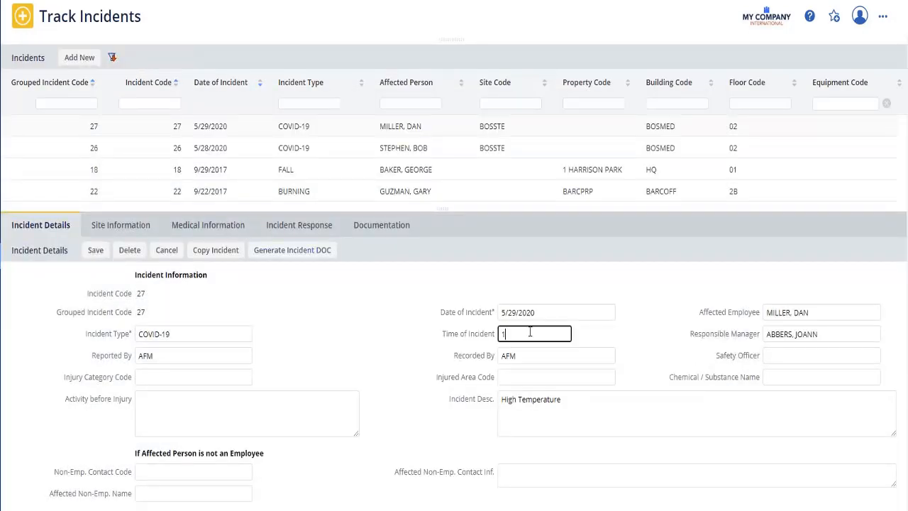
pyautogui.write('0:05 am')
pyautogui.click(539, 358)
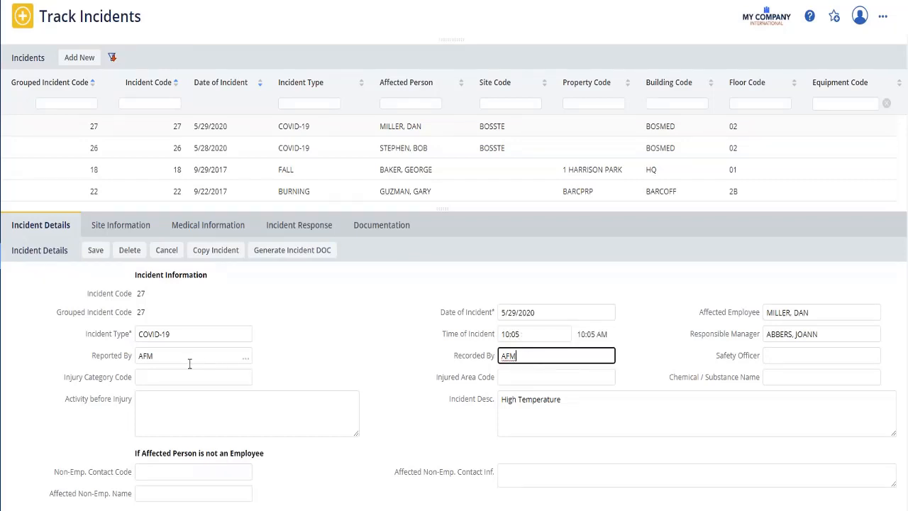
# Set the injury category code to OTHER, enter "Desk Work" as the activity before injury, and save the incident details.
pyautogui.click(245, 377)
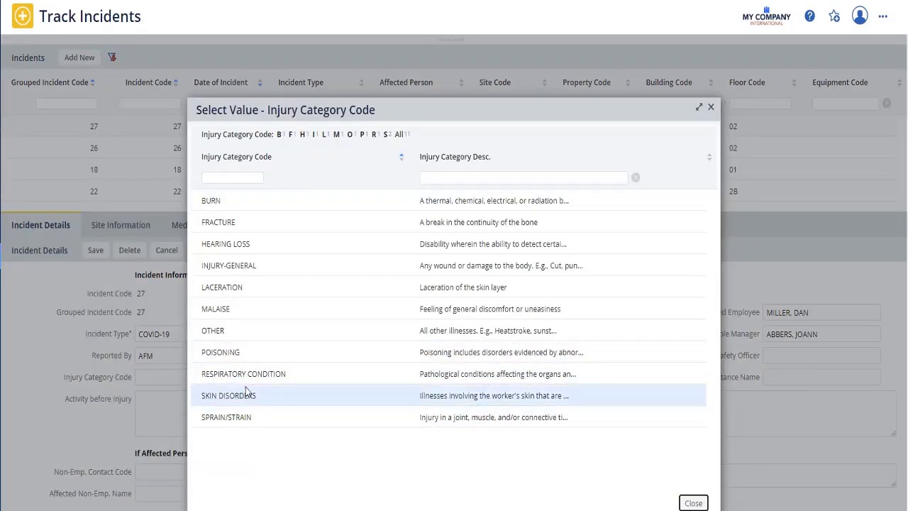
pyautogui.click(212, 331)
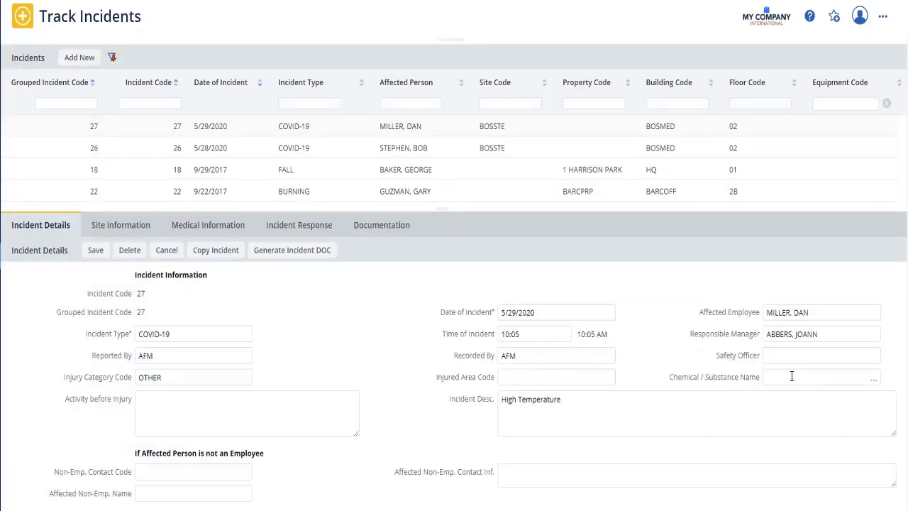
pyautogui.click(160, 399)
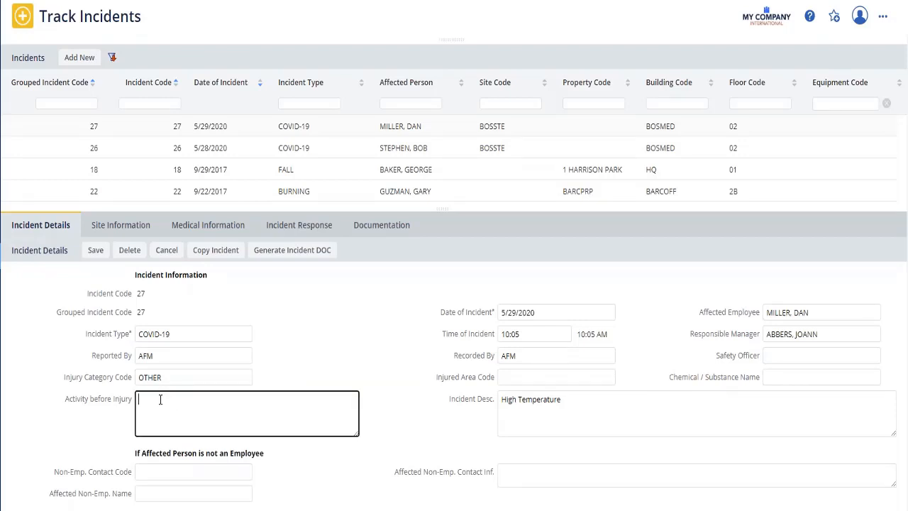
pyautogui.write('Desk Work')
pyautogui.click(96, 251)
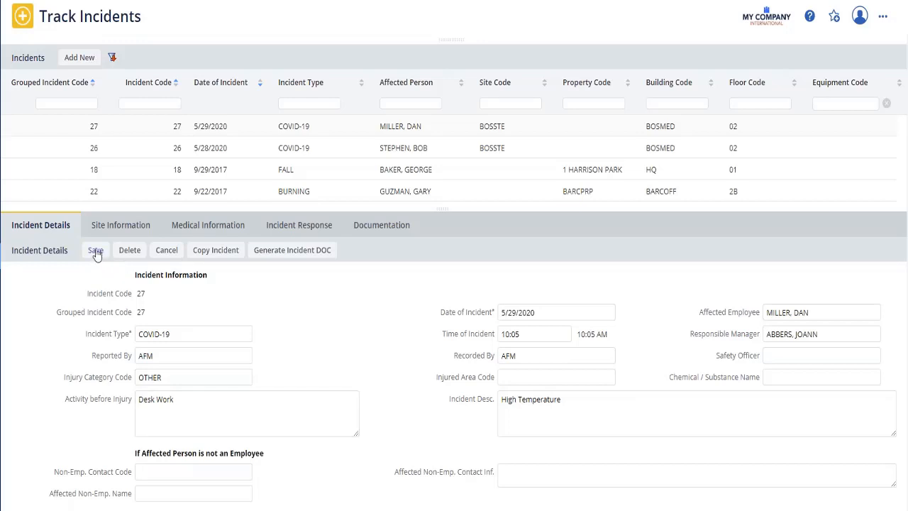
# Indicate the incident's site on the BOSMED floor 02 drawing with a cloud markup over the upper-left rooms of the separate lower wing.
pyautogui.click(120, 225)
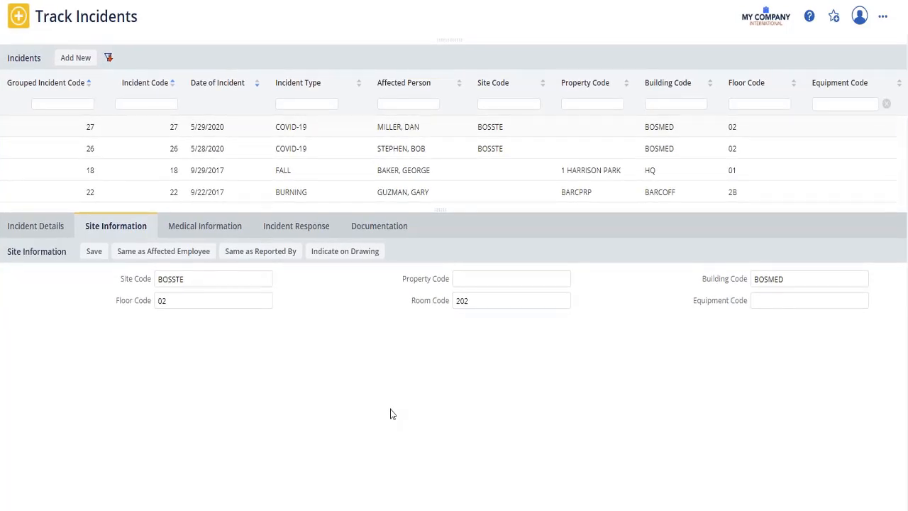
pyautogui.click(342, 254)
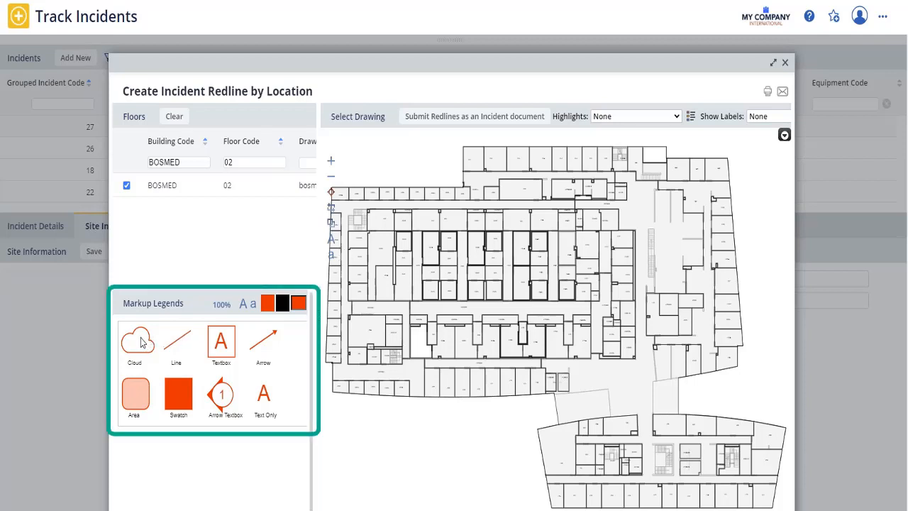
pyautogui.moveTo(140, 343); pyautogui.dragTo(558, 414)
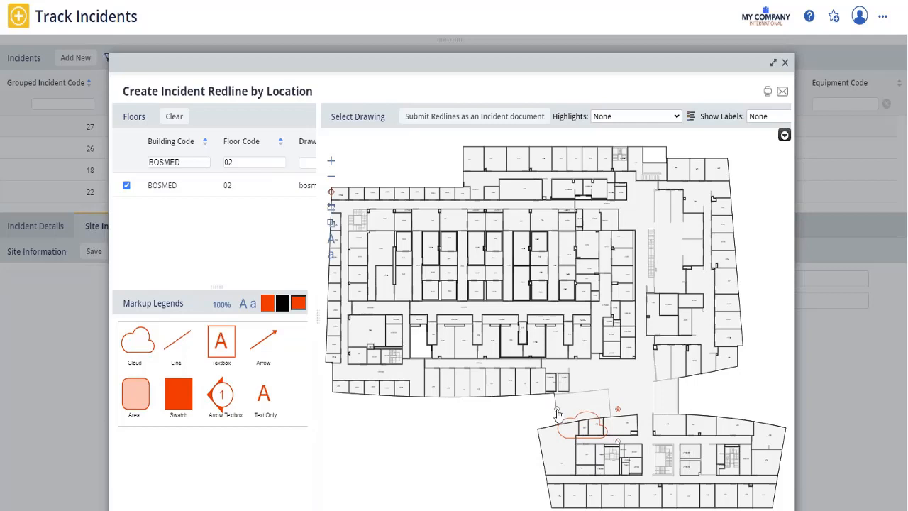
# Submit the redline as an incident document described as "This area needs disinfecting." and close the redline drawing.
pyautogui.click(467, 119)
pyautogui.click(570, 334)
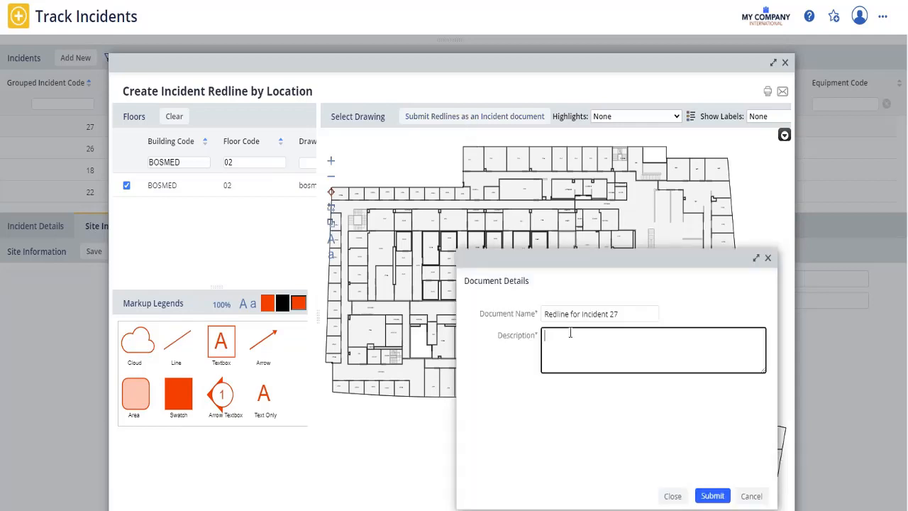
pyautogui.write('This area needs disinfect')
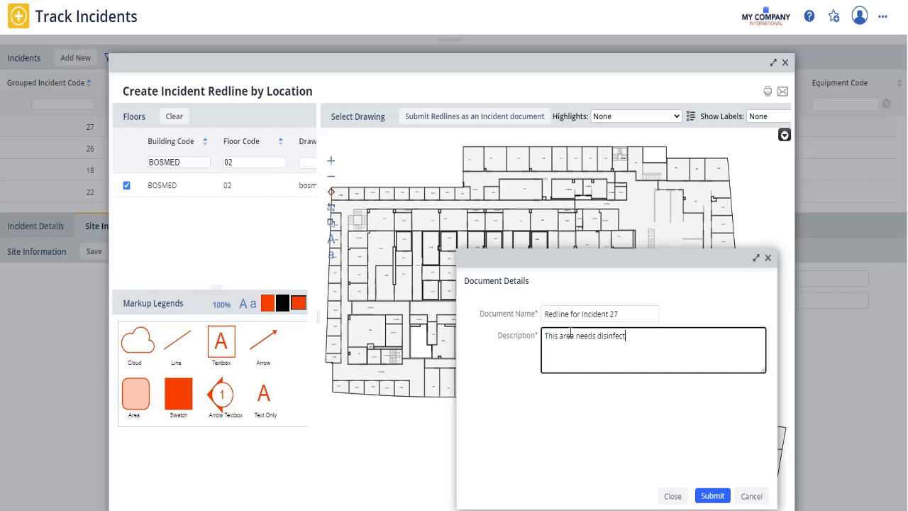
pyautogui.write('ing.')
pyautogui.click(711, 497)
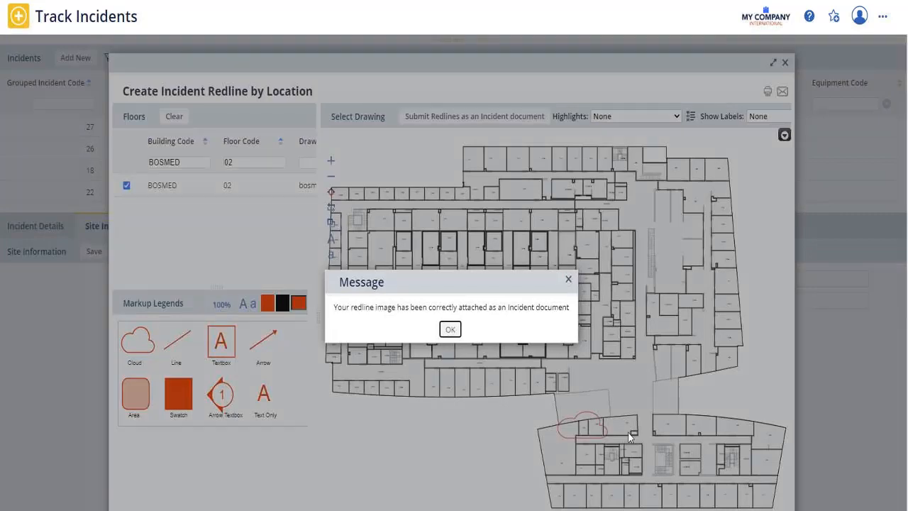
pyautogui.click(450, 328)
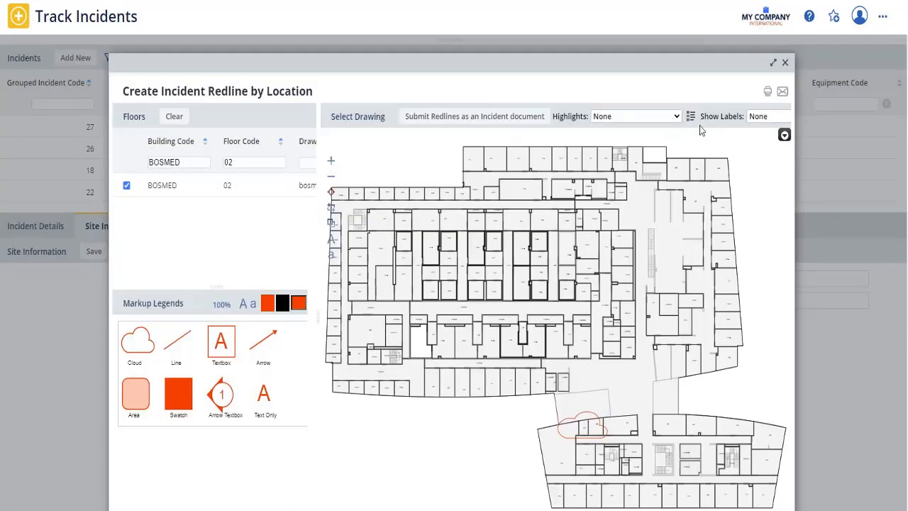
pyautogui.click(785, 64)
# In the incident's medical information, set both emergency room treatment required and hospitalized to Yes.
pyautogui.click(218, 227)
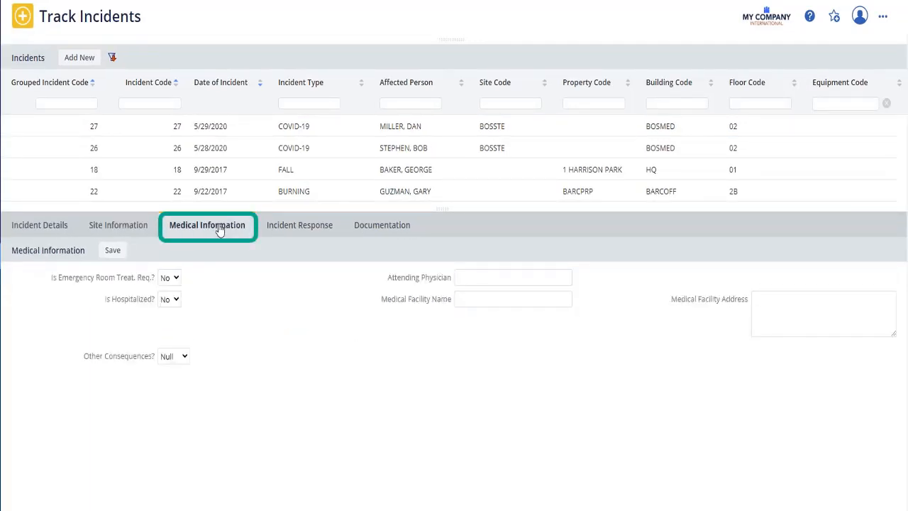
pyautogui.click(177, 278)
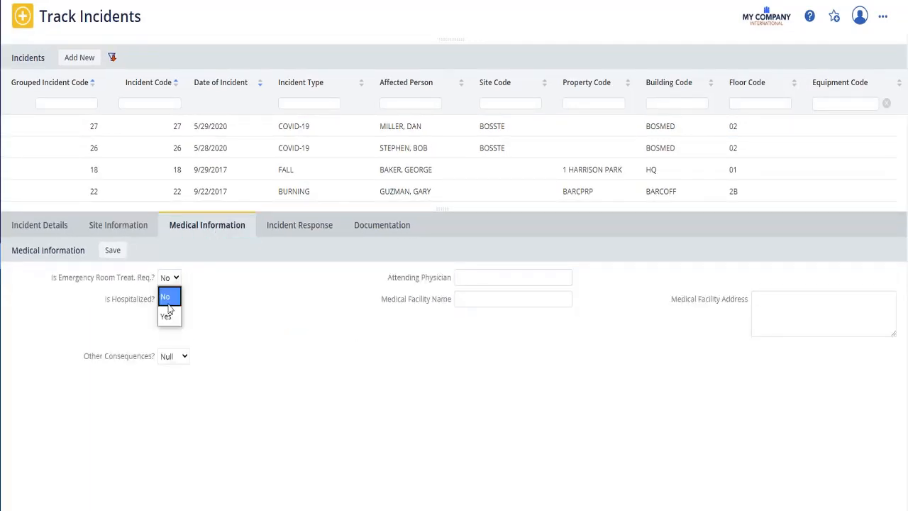
pyautogui.click(168, 321)
pyautogui.click(177, 300)
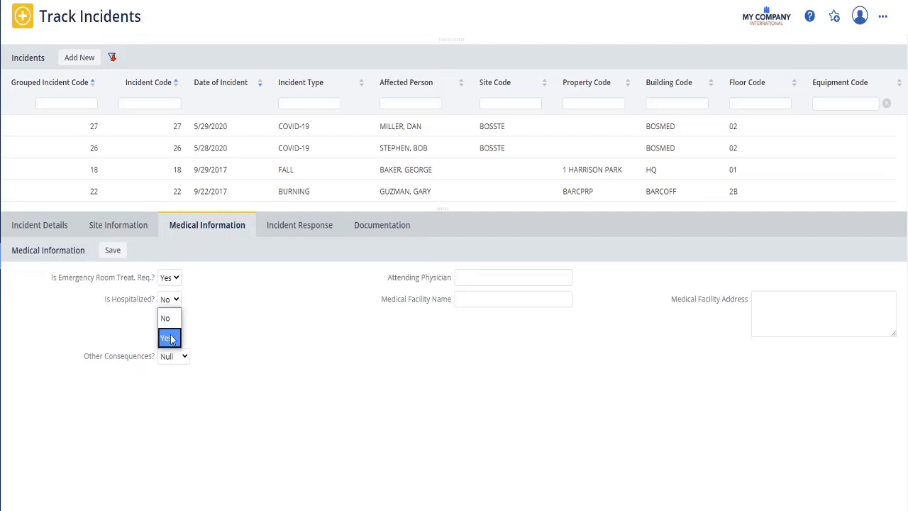
pyautogui.click(170, 336)
# Enter the attending physician's name in the medical information.
pyautogui.click(475, 278)
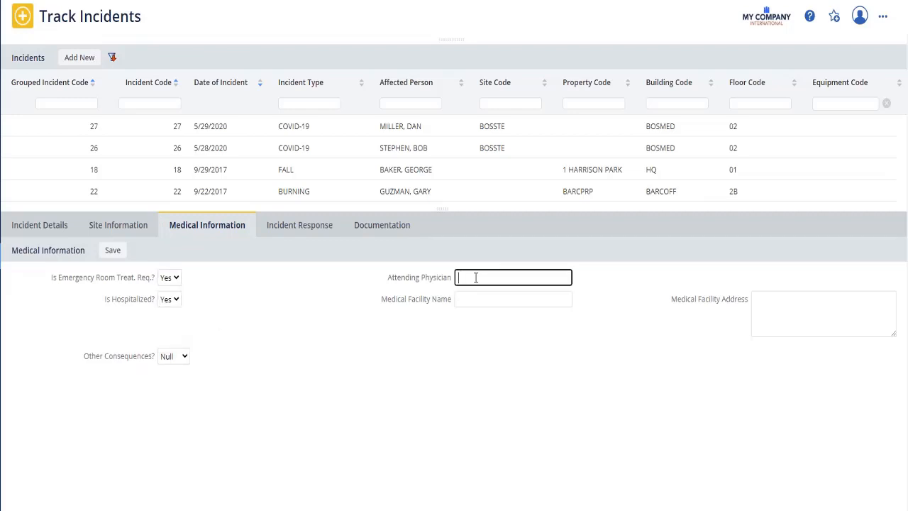
pyautogui.write('Dr. Dran')
pyautogui.click(474, 278)
pyautogui.write('u')
# Enter "SF Regional" as the medical facility name and save the medical information.
pyautogui.click(483, 300)
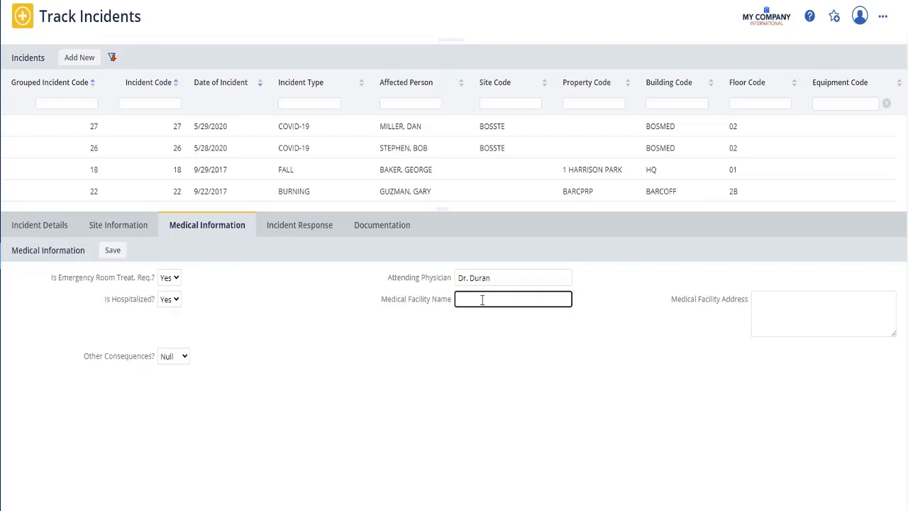
pyautogui.write('SF Regional')
pyautogui.click(784, 299)
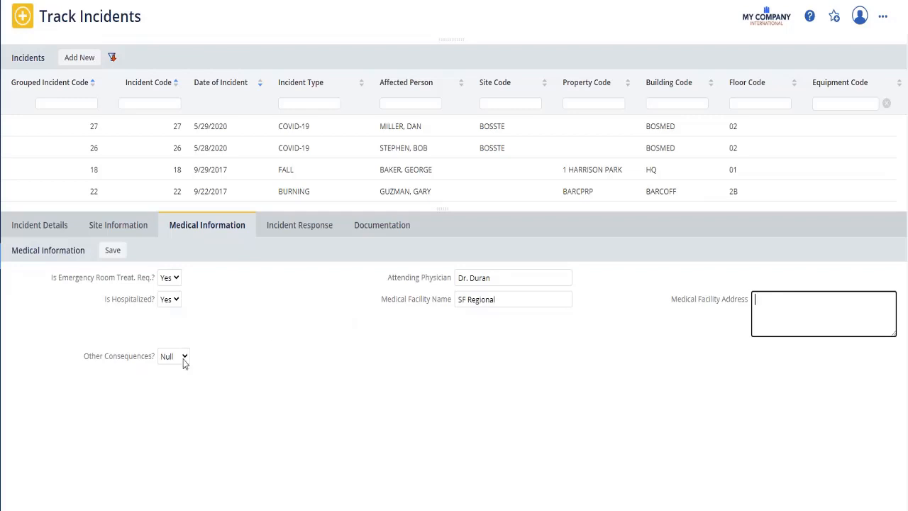
pyautogui.click(112, 254)
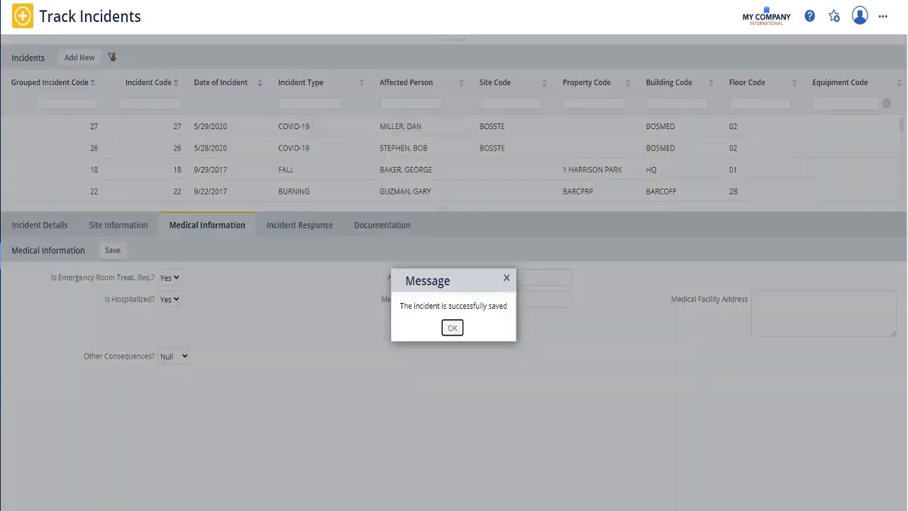
pyautogui.click(452, 329)
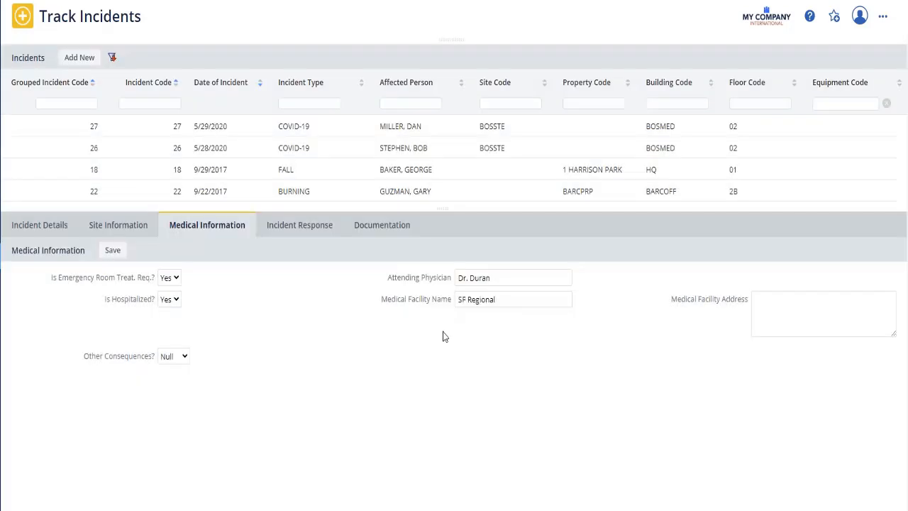
# Set the root cause category code to UNKNOWN in the incident response and save it.
pyautogui.click(292, 227)
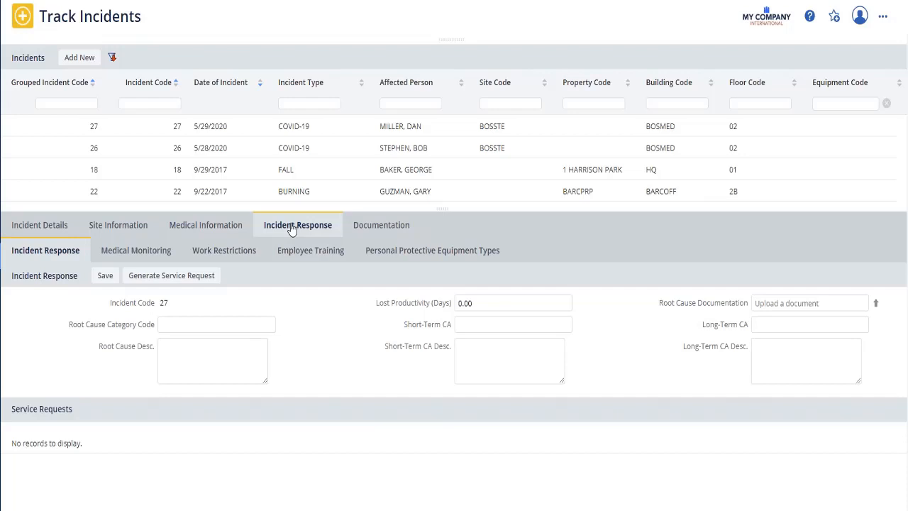
pyautogui.click(270, 331)
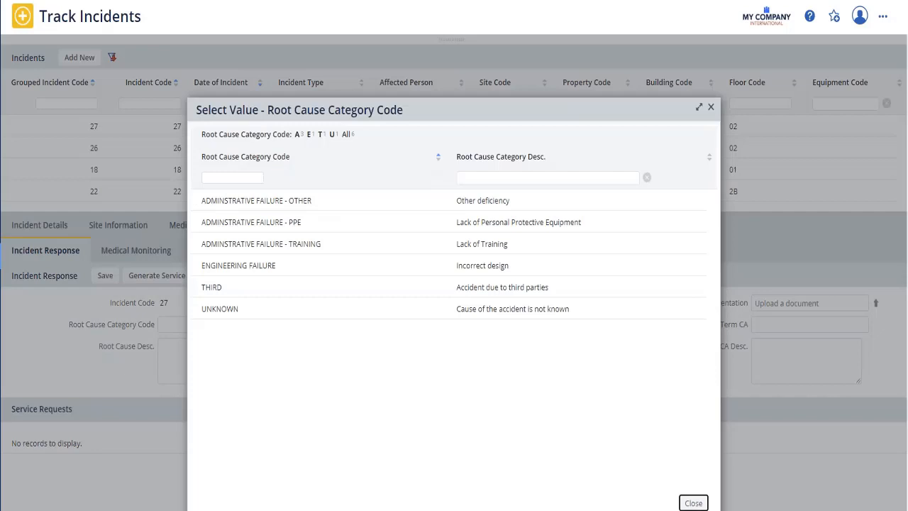
pyautogui.click(228, 308)
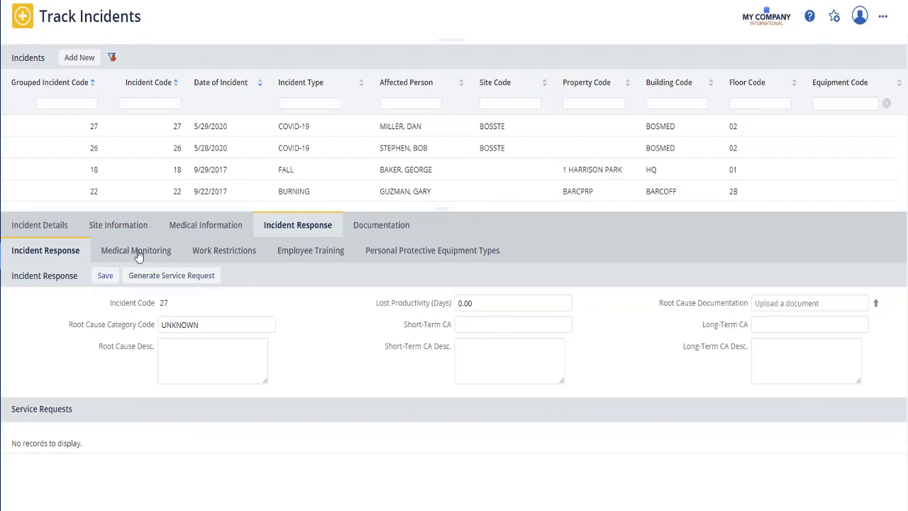
pyautogui.click(105, 275)
pyautogui.click(453, 326)
# Assign the employee a new incident-related medical monitoring with code 19 (Covid-19) and monitoring date 6/5/2020.
pyautogui.click(153, 248)
pyautogui.click(186, 277)
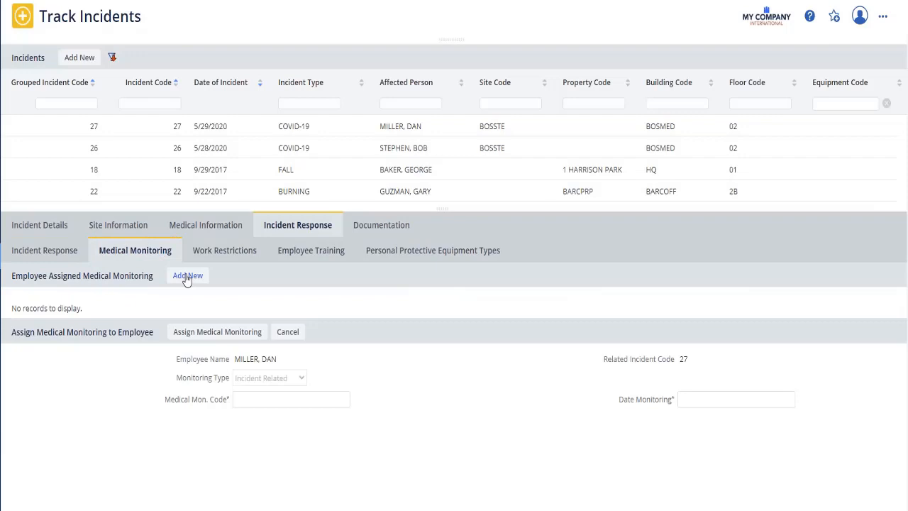
pyautogui.click(343, 402)
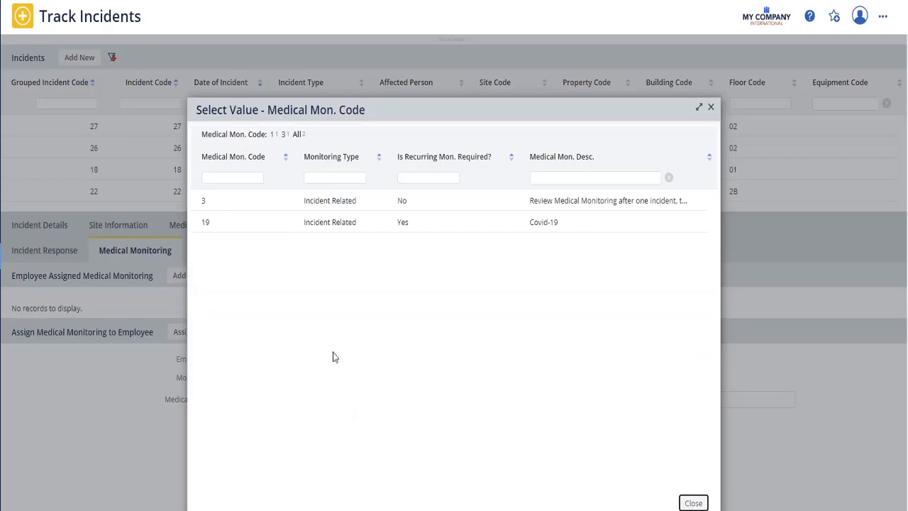
pyautogui.click(321, 224)
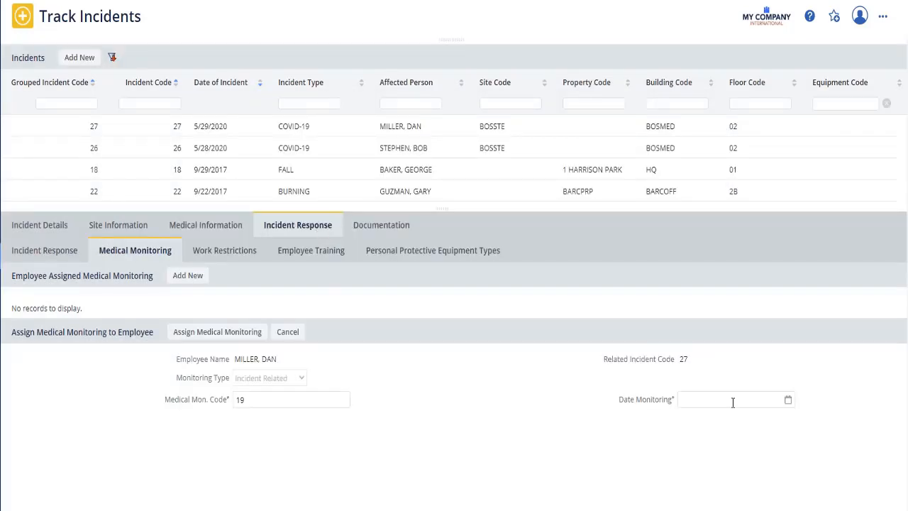
pyautogui.click(786, 400)
pyautogui.click(789, 401)
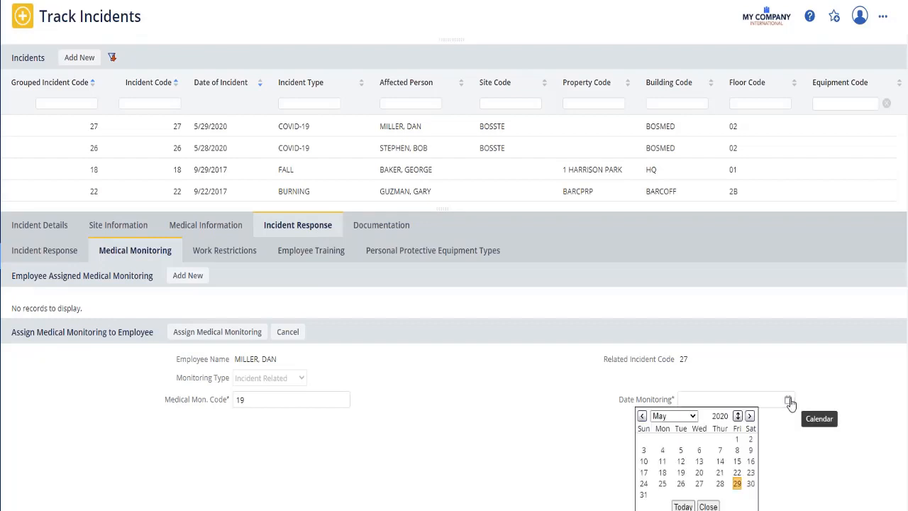
pyautogui.click(750, 417)
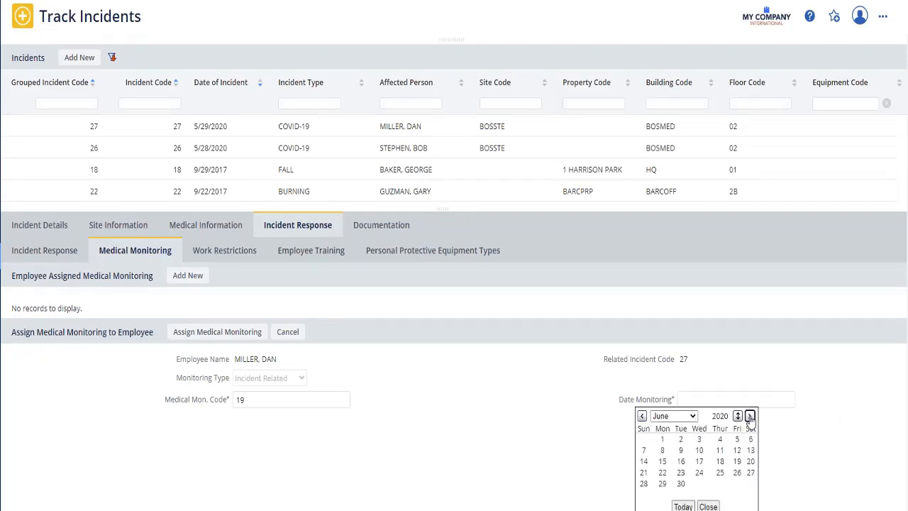
pyautogui.click(737, 440)
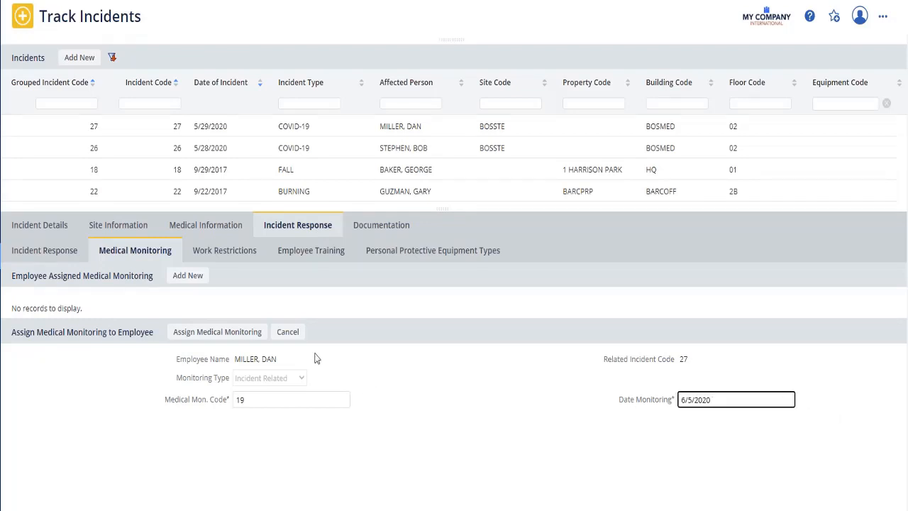
pyautogui.click(237, 334)
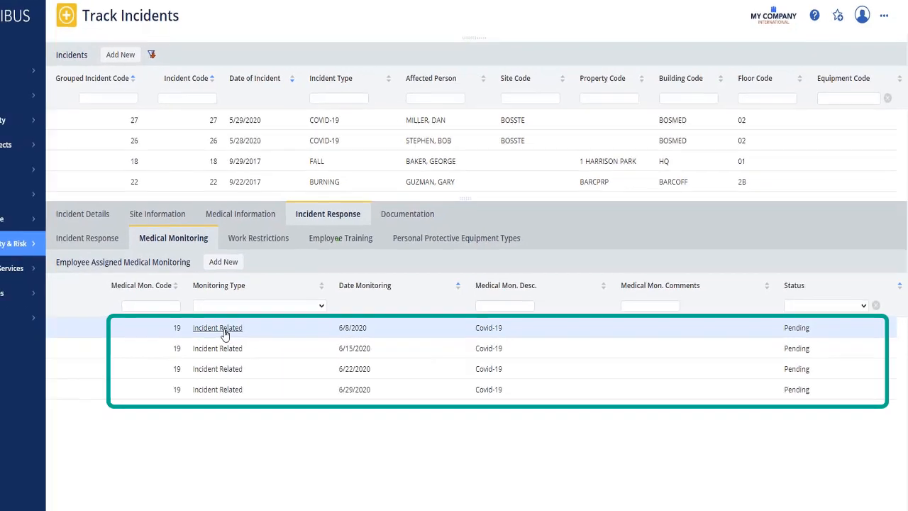
# Record "Getting better. Temperature is lower" as the resulting actions of the 6/8/2020 medical monitoring, save it and reopen the record.
pyautogui.click(181, 345)
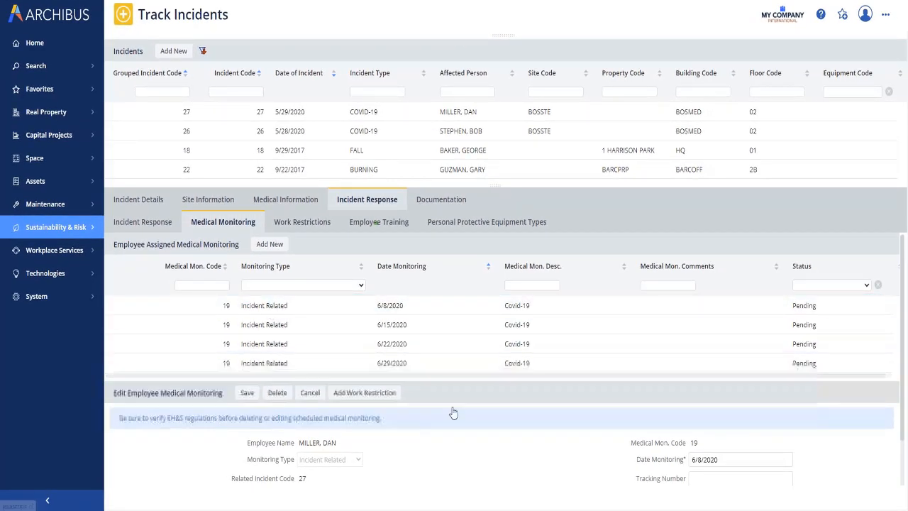
pyautogui.scroll(-1, 468, 408)
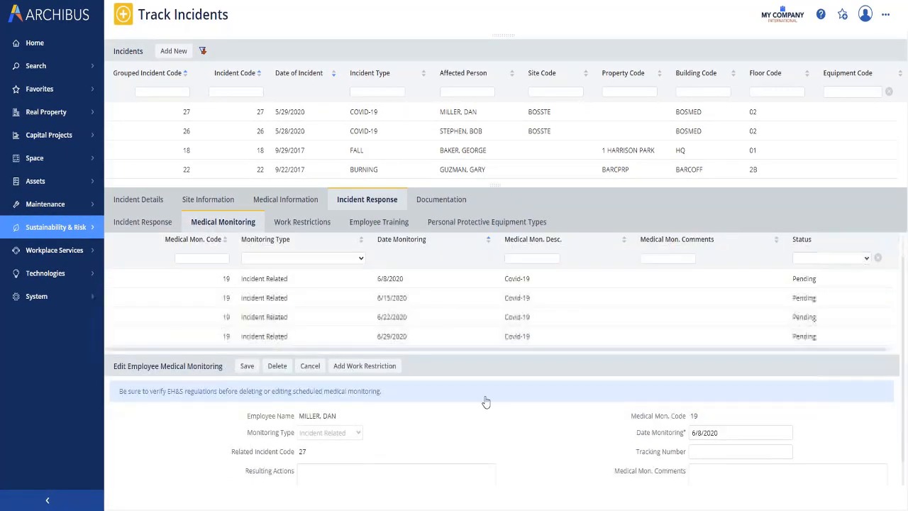
pyautogui.click(321, 469)
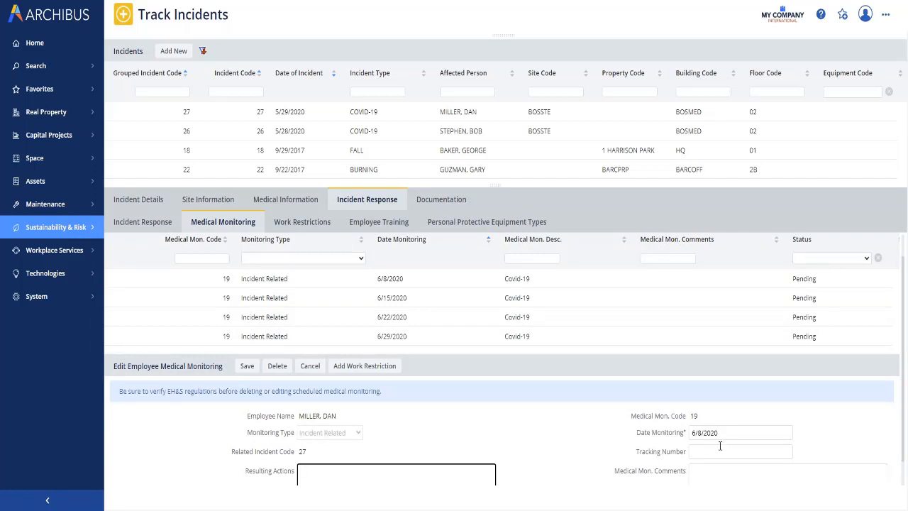
pyautogui.click(706, 473)
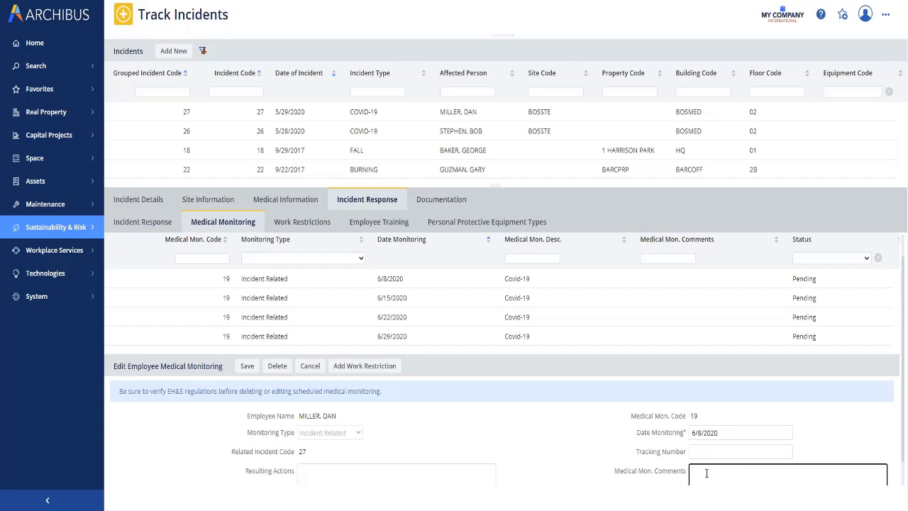
pyautogui.click(317, 475)
pyautogui.write('Get')
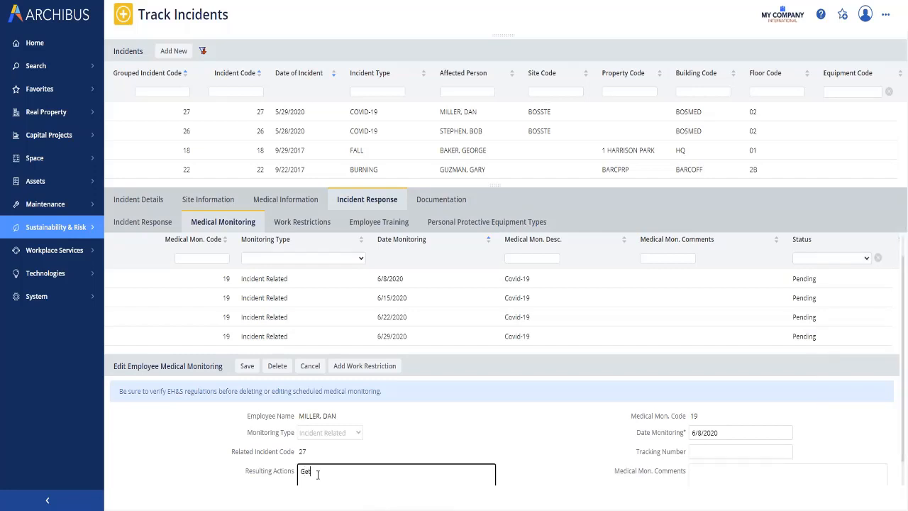
pyautogui.write('ting better.  Tempurature is lower')
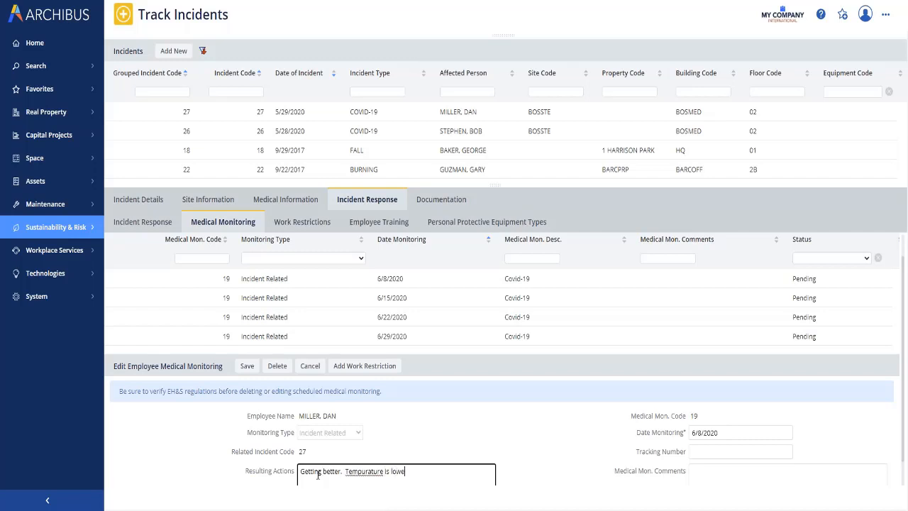
pyautogui.click(247, 365)
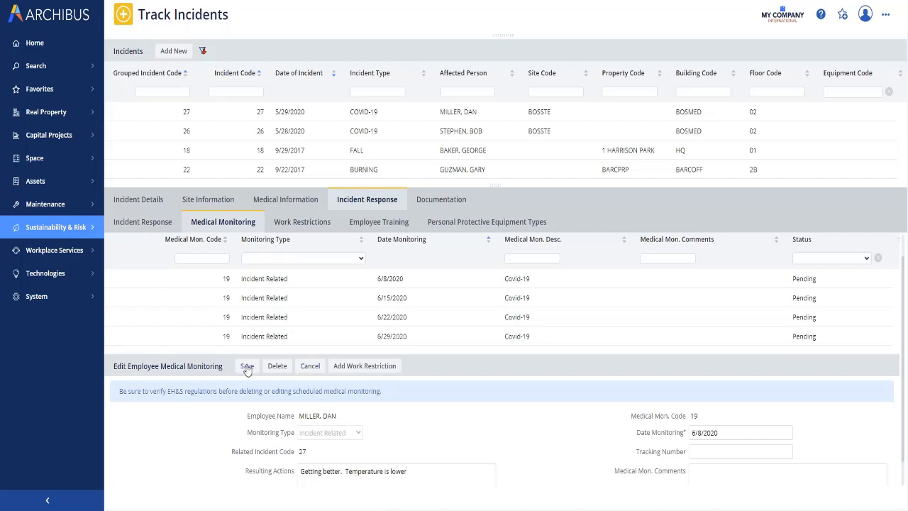
pyautogui.click(263, 305)
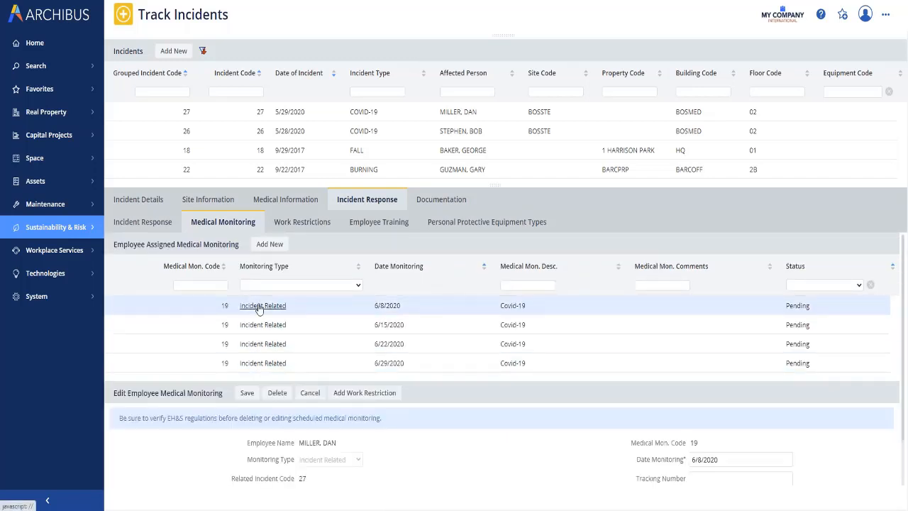
pyautogui.scroll(-1, 903, 300)
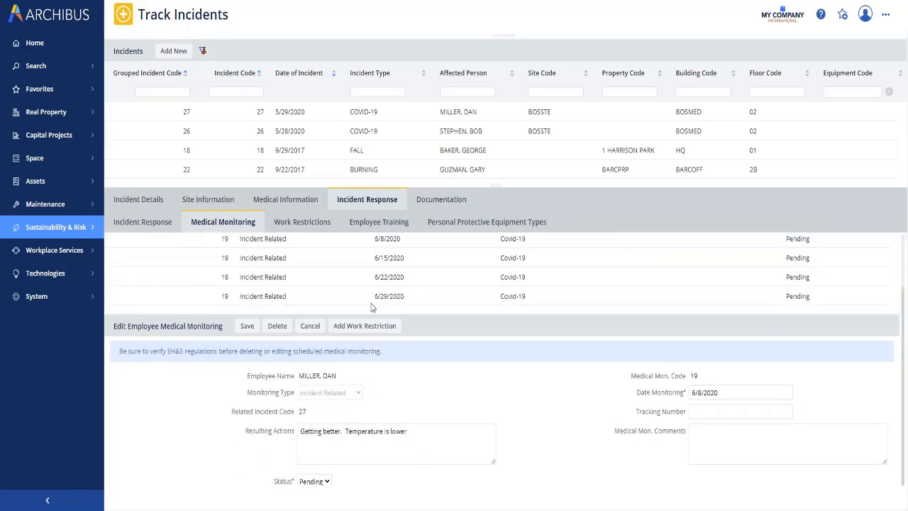
# Add and save a work restriction for the incident with category code COVID-19 and start date 5/29/2020.
pyautogui.click(309, 225)
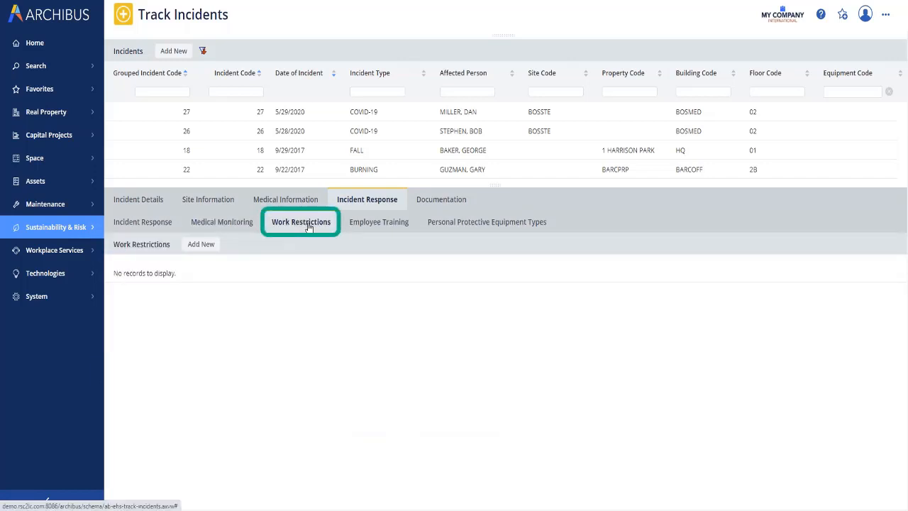
pyautogui.click(201, 245)
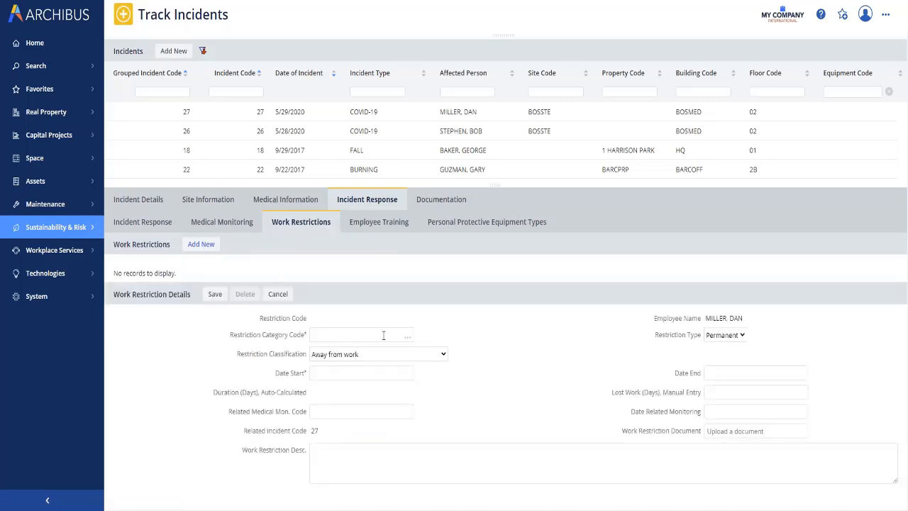
pyautogui.click(407, 336)
pyautogui.click(298, 197)
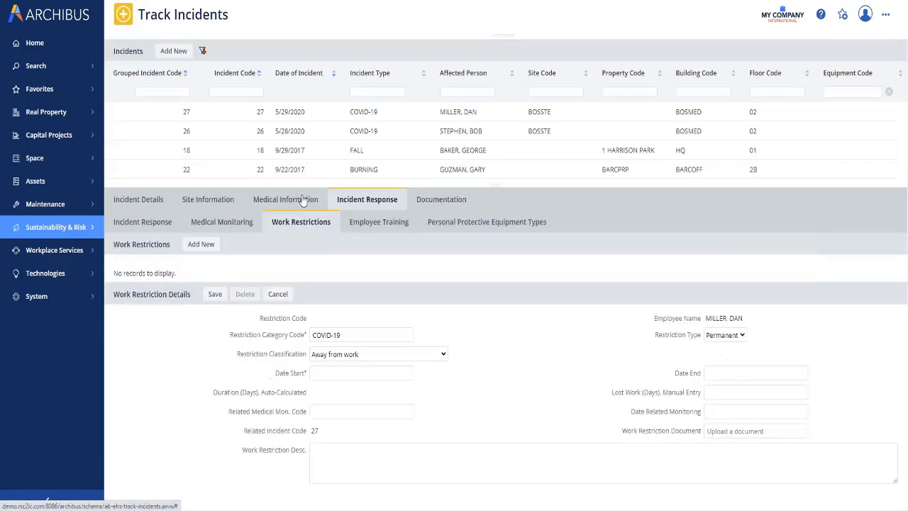
pyautogui.click(741, 339)
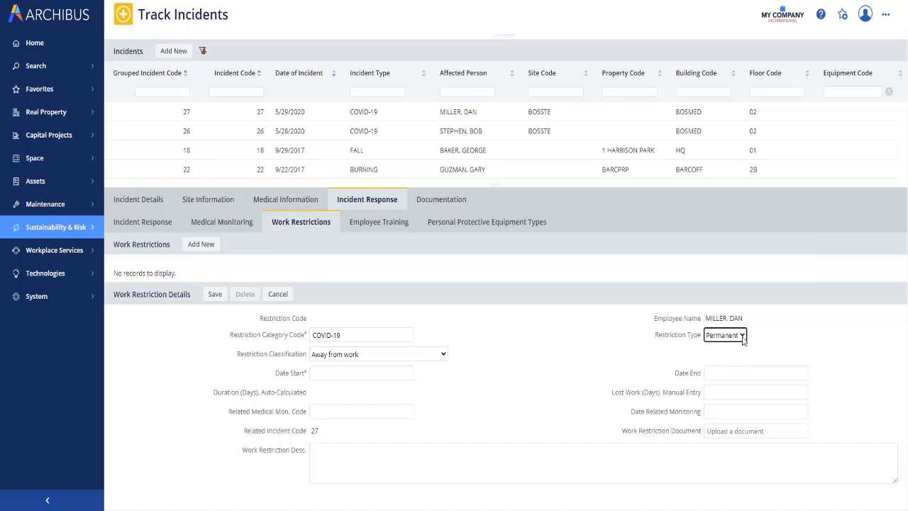
pyautogui.click(407, 375)
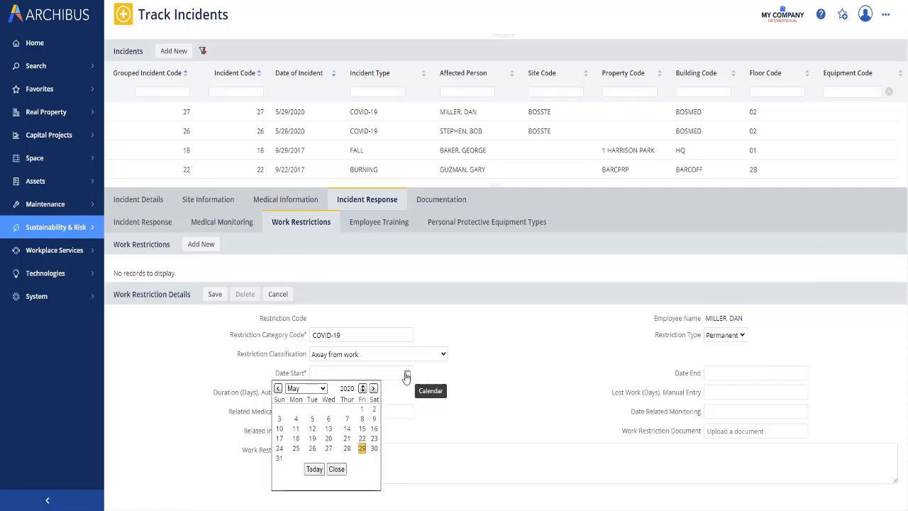
pyautogui.click(314, 469)
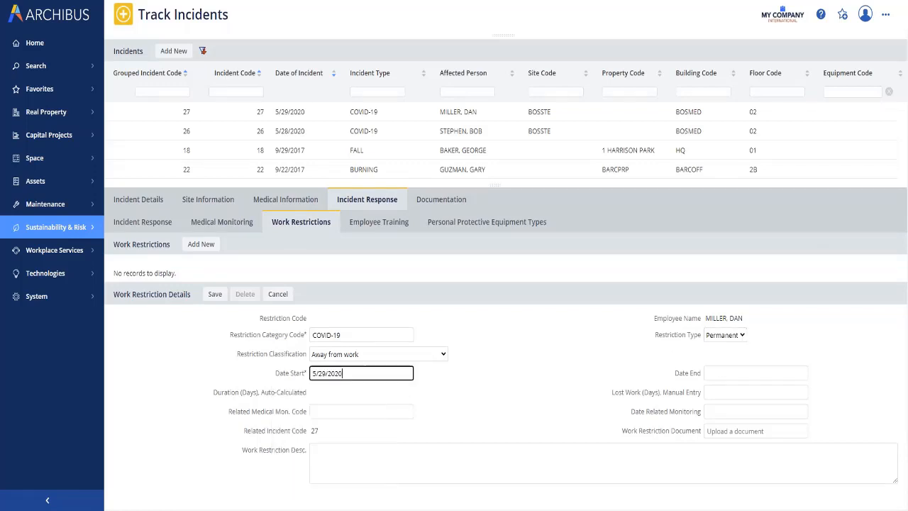
pyautogui.click(727, 376)
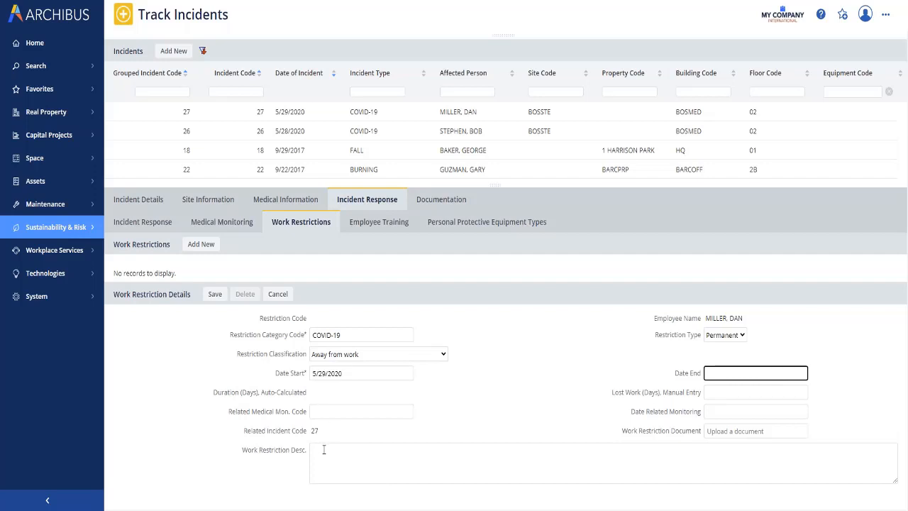
pyautogui.click(216, 298)
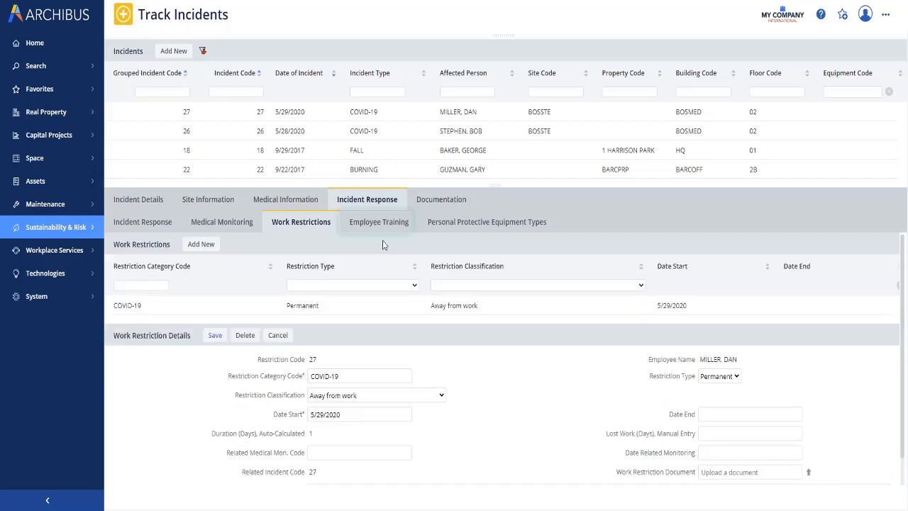
# Assign the employee the COVID-19 training program for the incident with training date 7/31/2020.
pyautogui.click(381, 222)
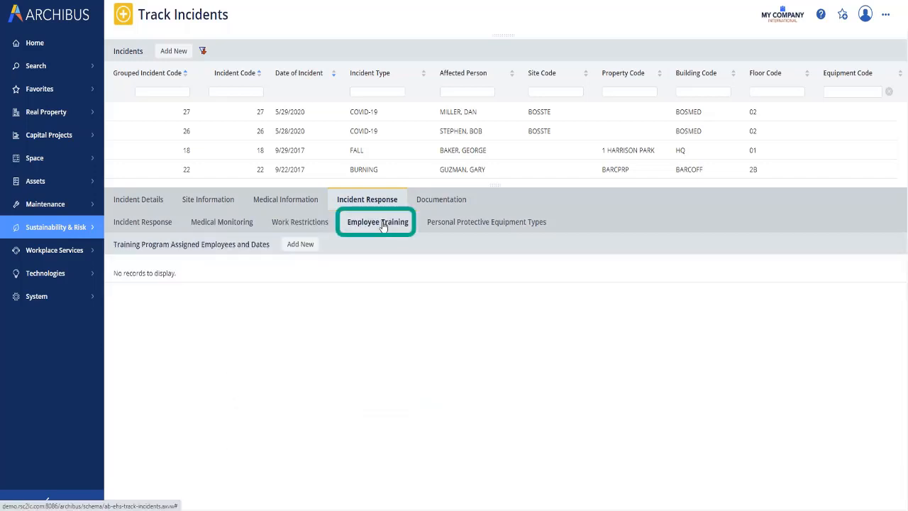
pyautogui.click(300, 244)
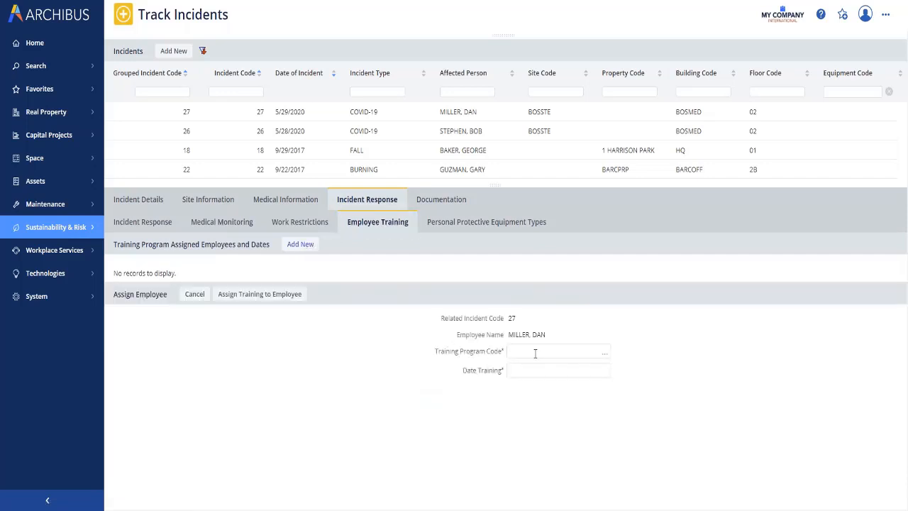
pyautogui.click(604, 352)
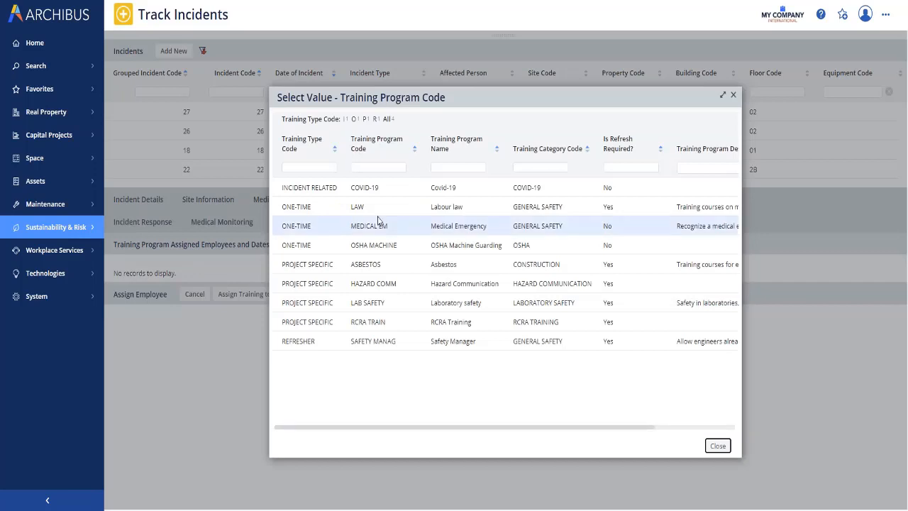
pyautogui.click(346, 187)
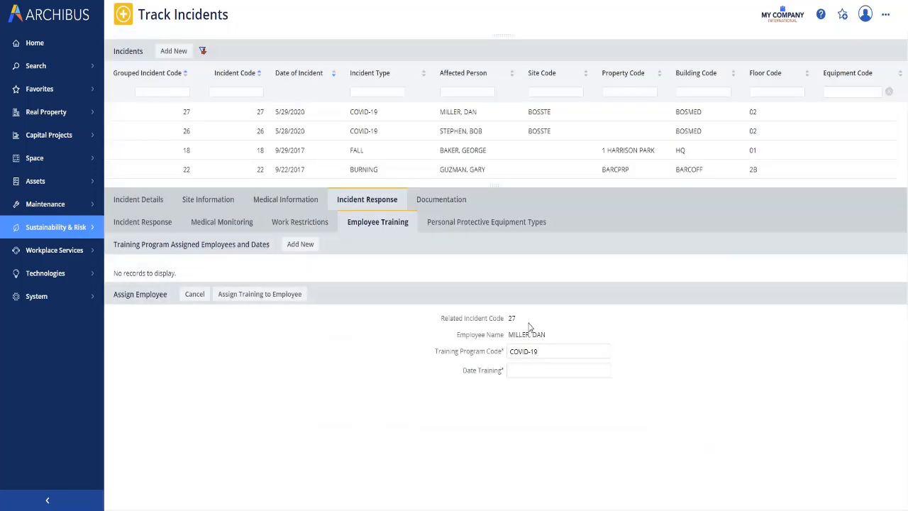
pyautogui.click(605, 371)
pyautogui.click(570, 387)
pyautogui.click(570, 386)
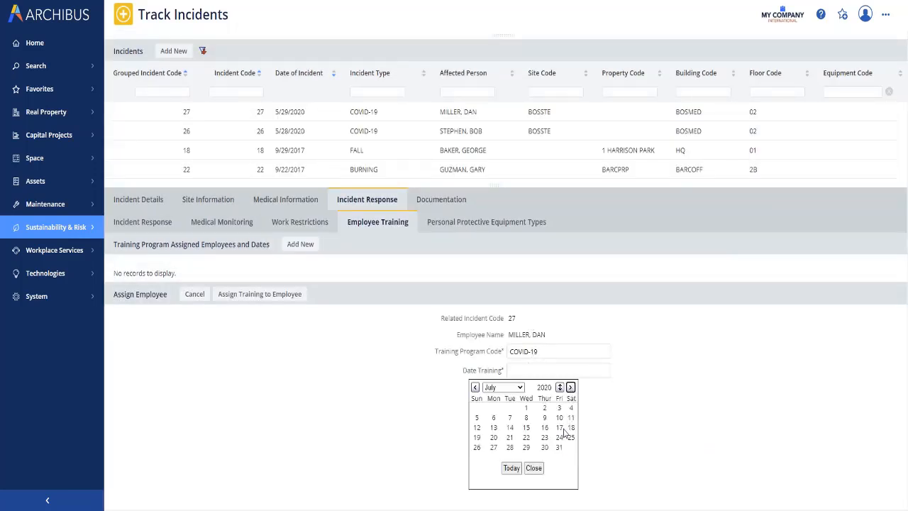
pyautogui.click(559, 447)
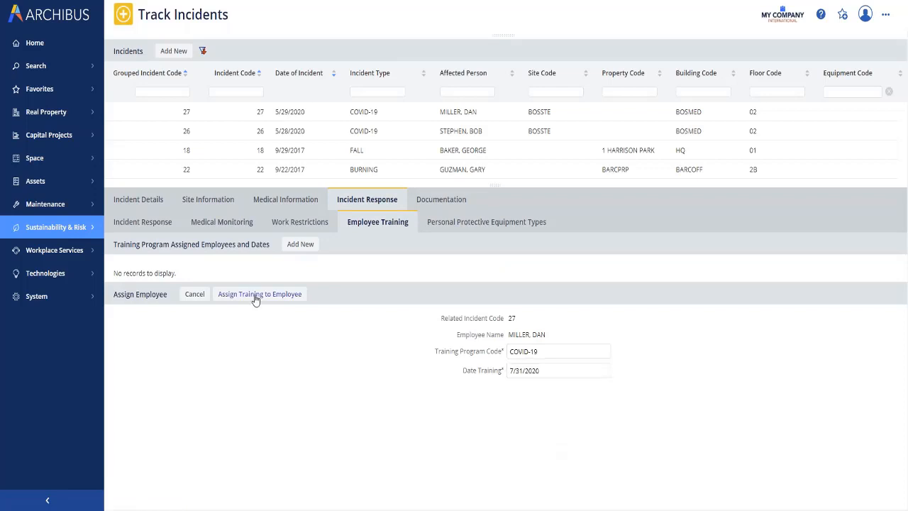
pyautogui.click(256, 295)
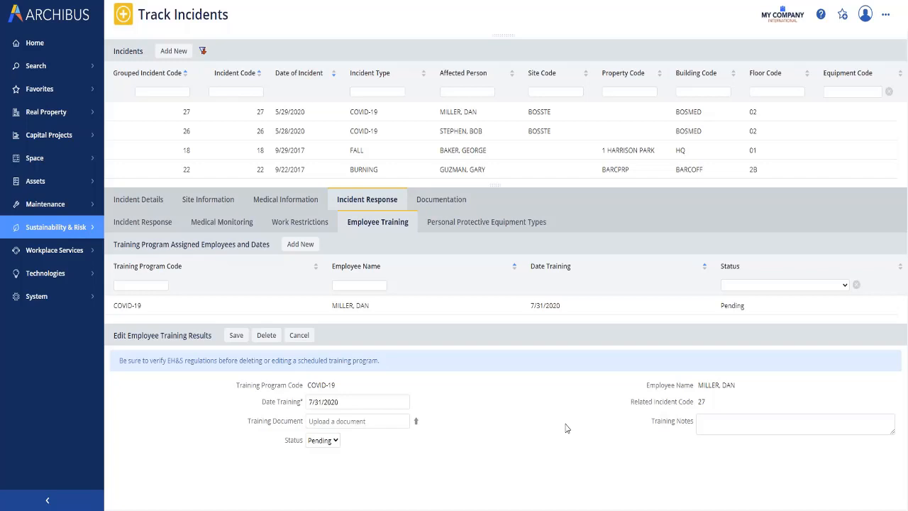
# Start a new personal protective equipment assignment for the employee with PPE type code FACE SHIELDS.
pyautogui.click(482, 222)
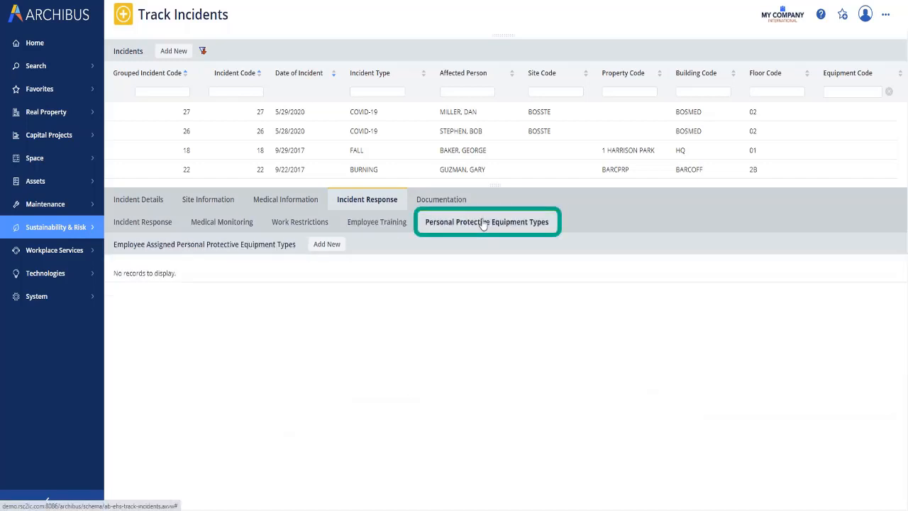
pyautogui.click(324, 245)
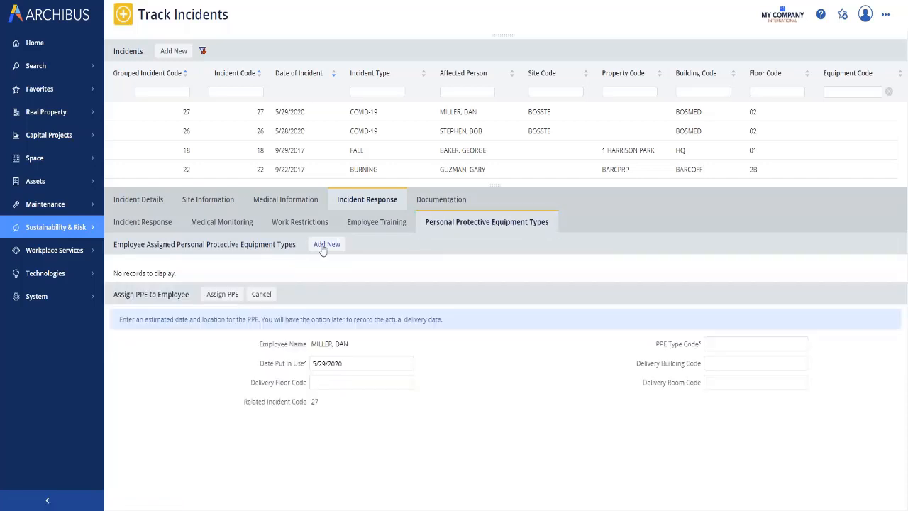
pyautogui.click(803, 349)
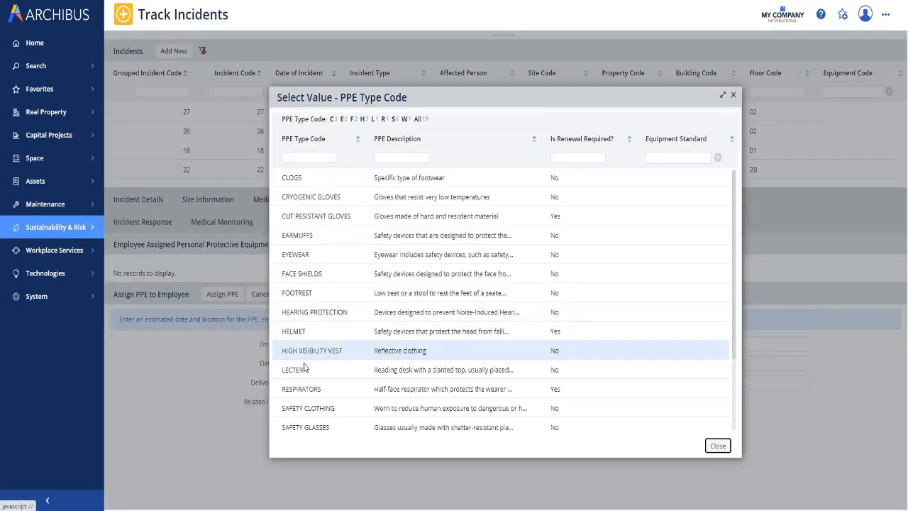
pyautogui.click(310, 284)
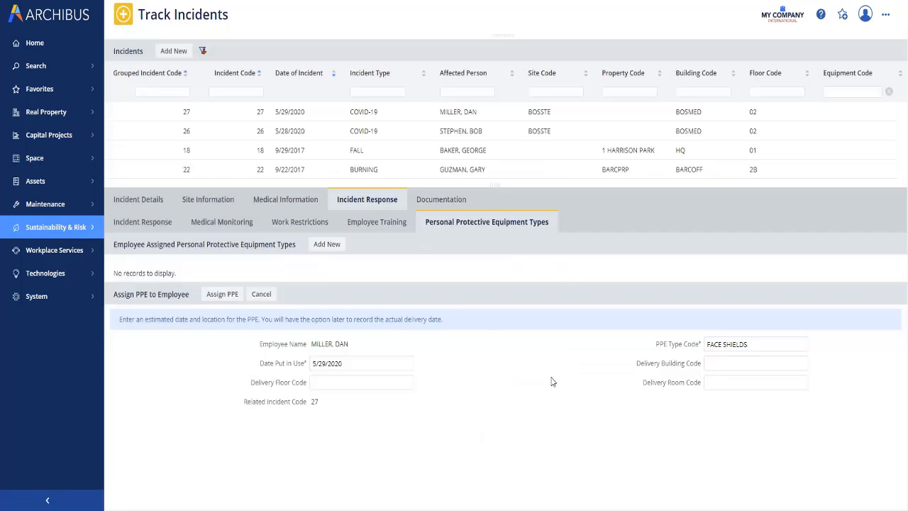
# Set the PPE delivery location to building BOSMED, floor 02, room 203, and assign the PPE to the employee.
pyautogui.click(721, 367)
pyautogui.click(800, 385)
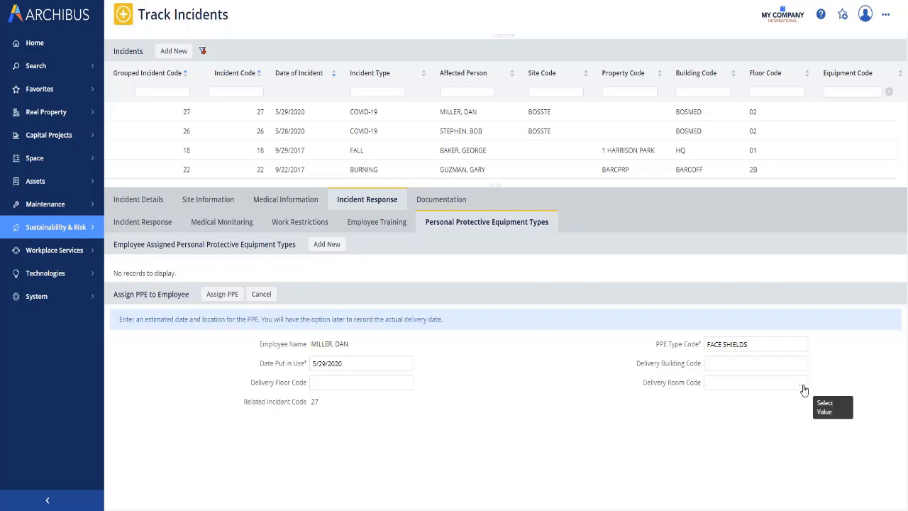
pyautogui.click(517, 158)
pyautogui.write('203')
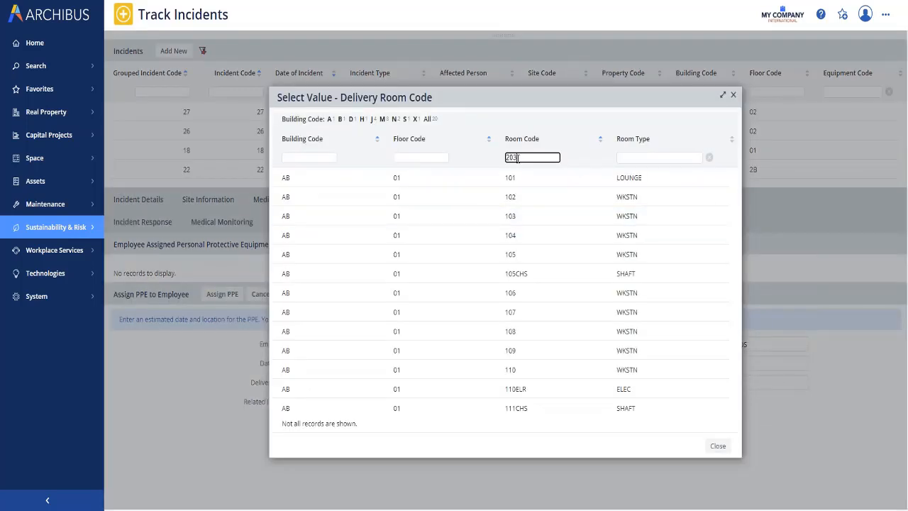
pyautogui.press('Return')
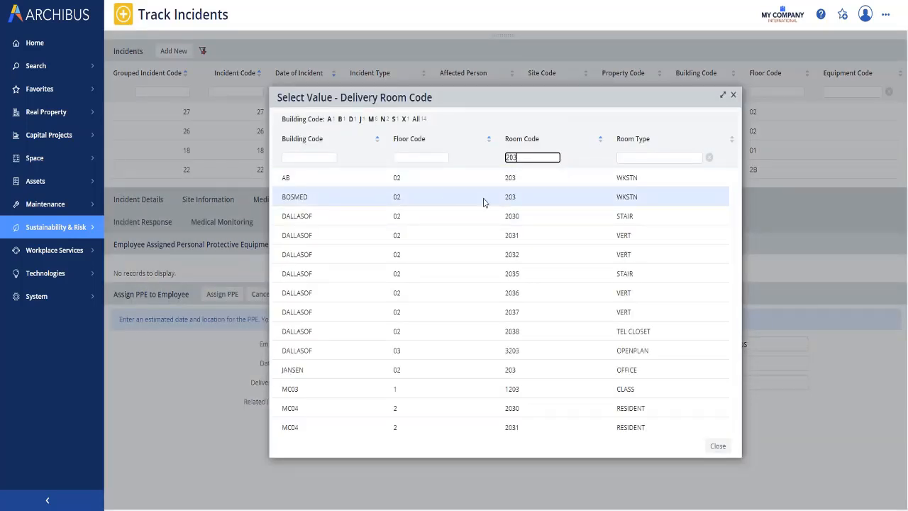
pyautogui.click(509, 200)
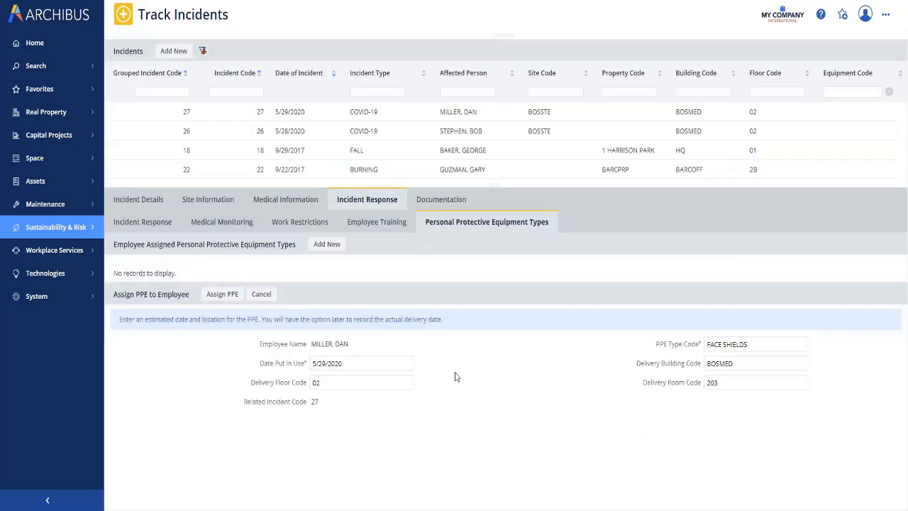
pyautogui.click(222, 293)
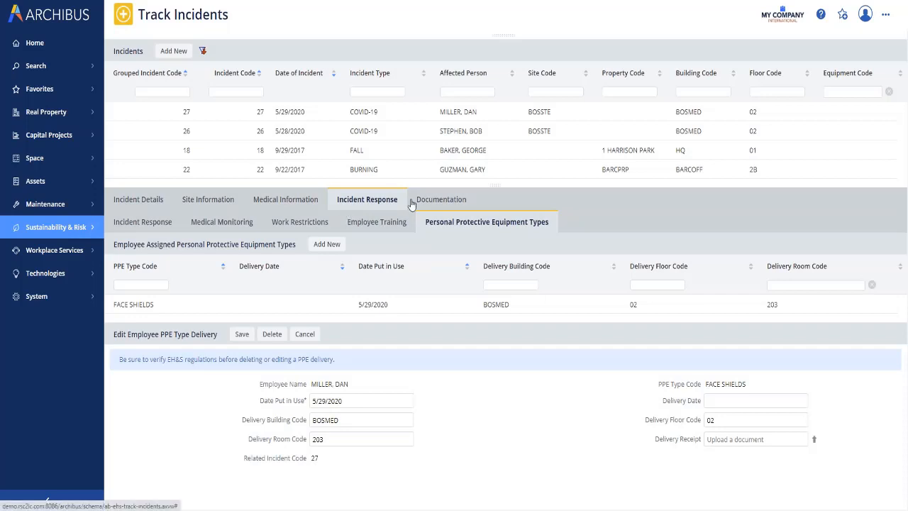
# Add and save a new documentation record for the incident with document category PROCEDURE and description "Procedure".
pyautogui.click(438, 202)
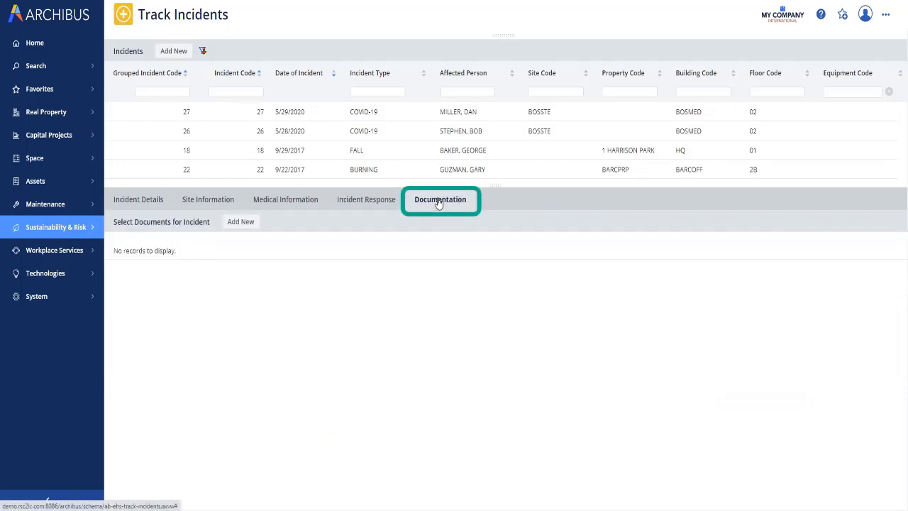
pyautogui.click(242, 223)
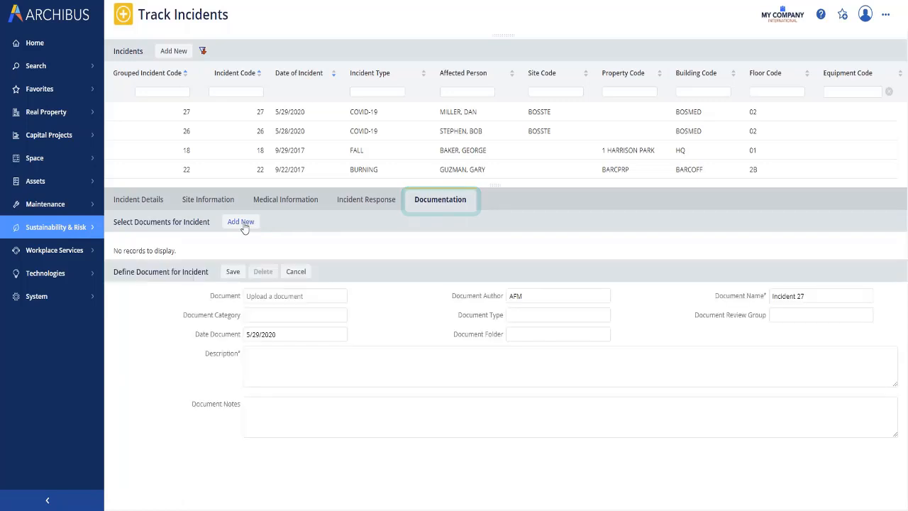
pyautogui.click(313, 314)
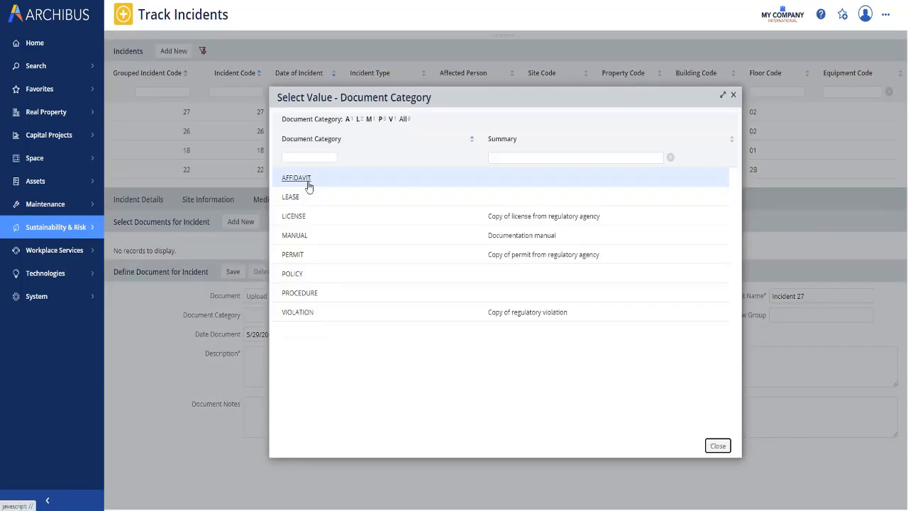
pyautogui.click(297, 293)
pyautogui.click(234, 273)
pyautogui.write('Procedure')
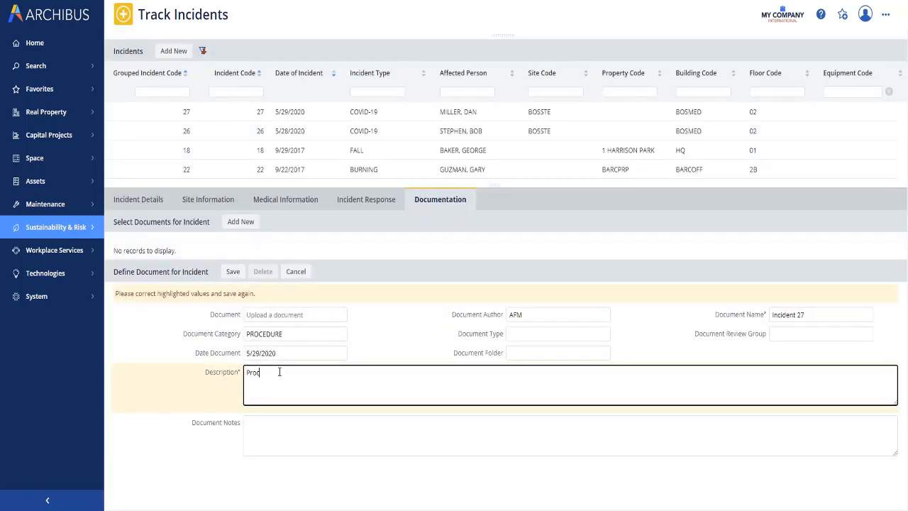
pyautogui.click(233, 273)
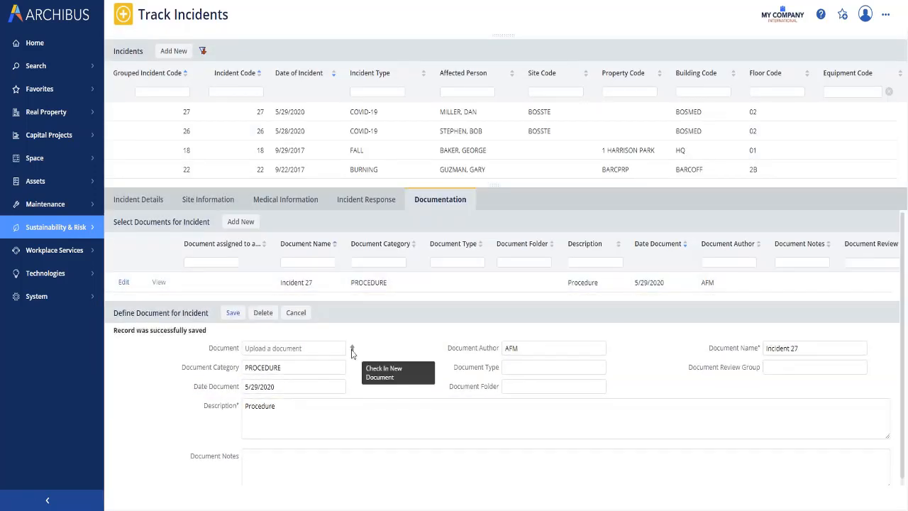
# Start checking in a new document for the saved incident record and select the file Visio-WorkFlow.pdf.
pyautogui.click(352, 351)
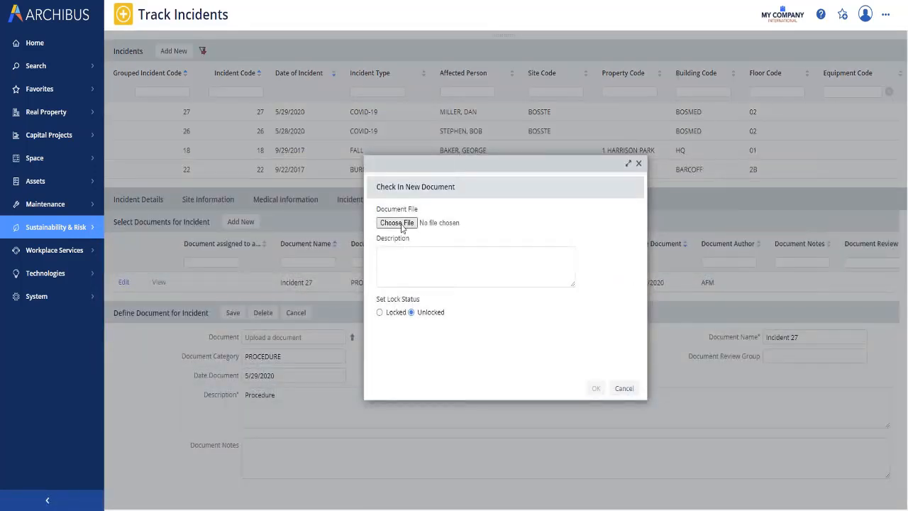
pyautogui.click(397, 222)
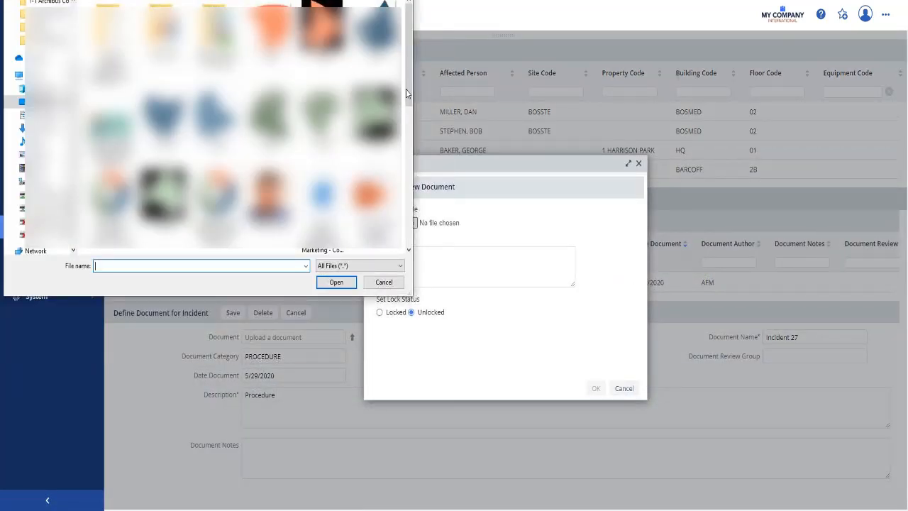
pyautogui.moveTo(407, 86); pyautogui.dragTo(417, 205)
pyautogui.doubleClick(321, 170)
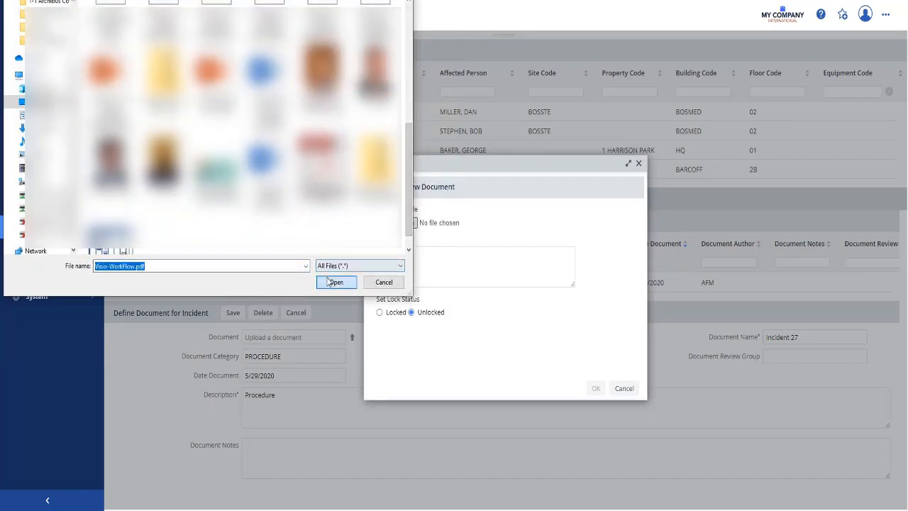